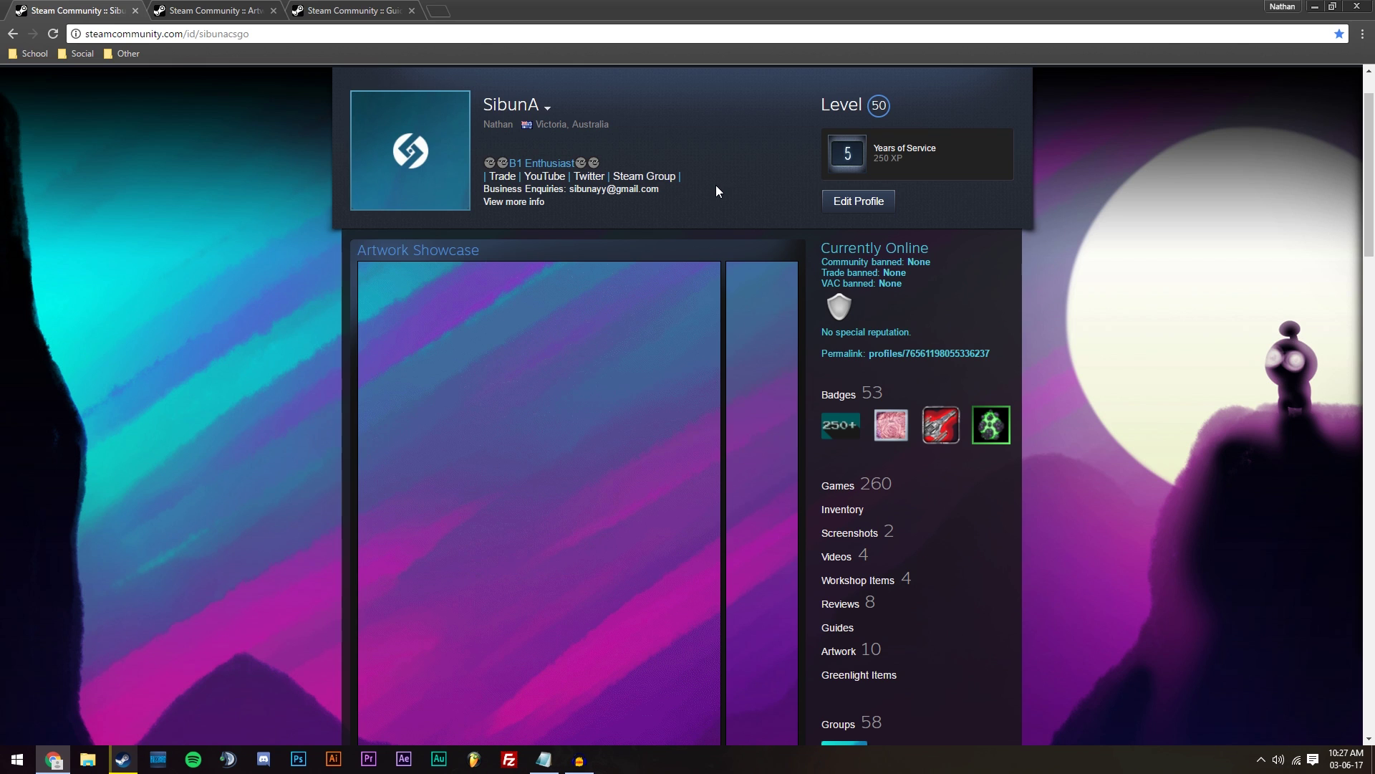
Step: Bring up the 'How to Replace Artworks Without Losing Ratings and Comments' guide tab, scrolled to its title
{"action": "scroll", "coordinate": [716, 190], "scroll_direction": "up", "scroll_amount": 1}
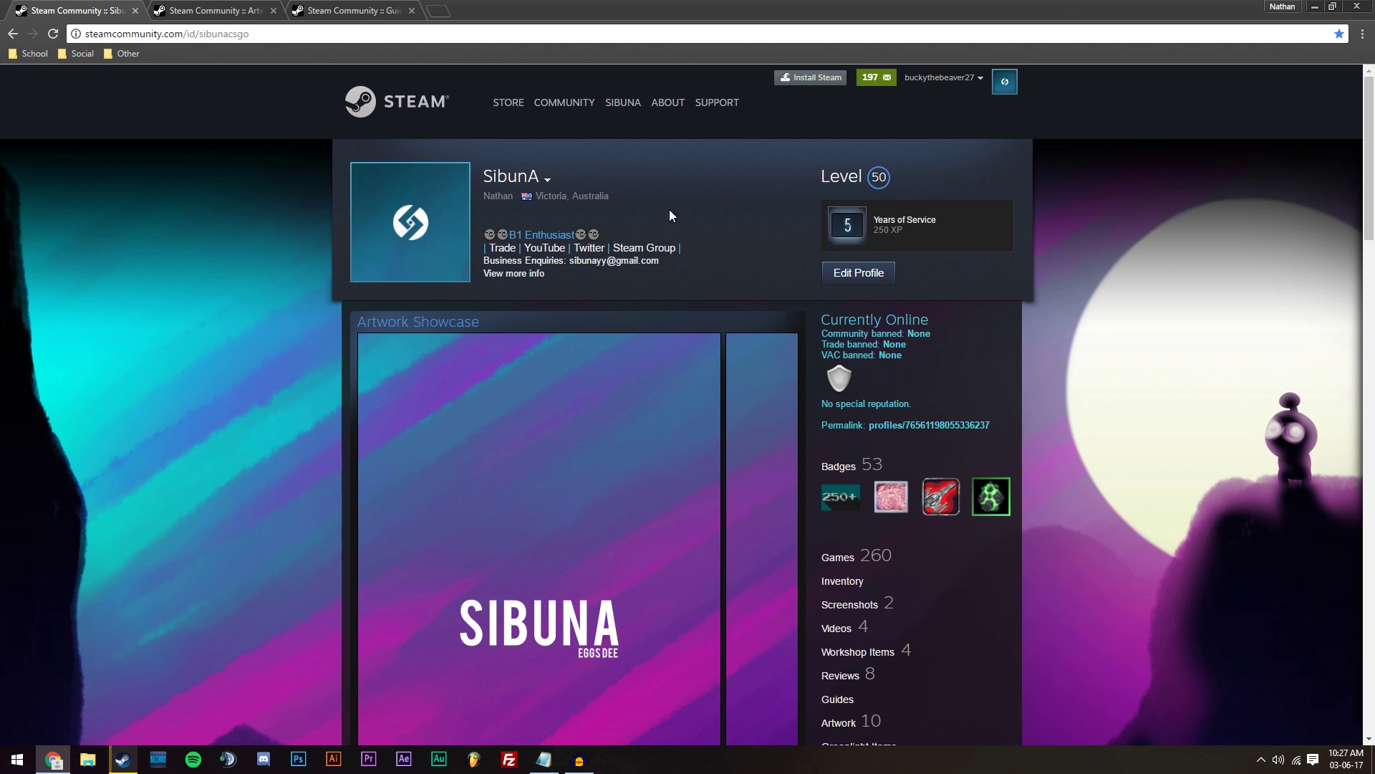
{"action": "left_click", "coordinate": [208, 11]}
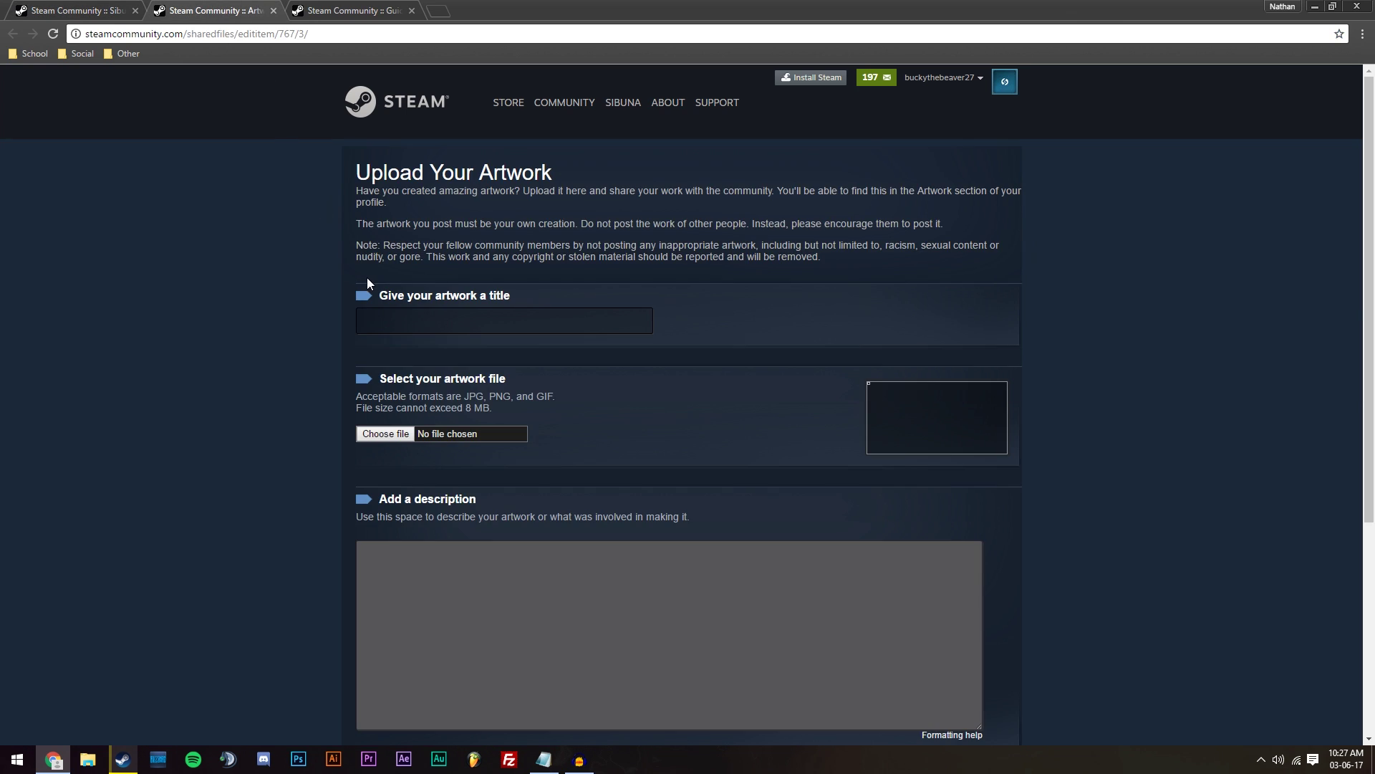
{"action": "left_click", "coordinate": [355, 11]}
{"action": "scroll", "coordinate": [466, 336], "scroll_direction": "up", "scroll_amount": 15}
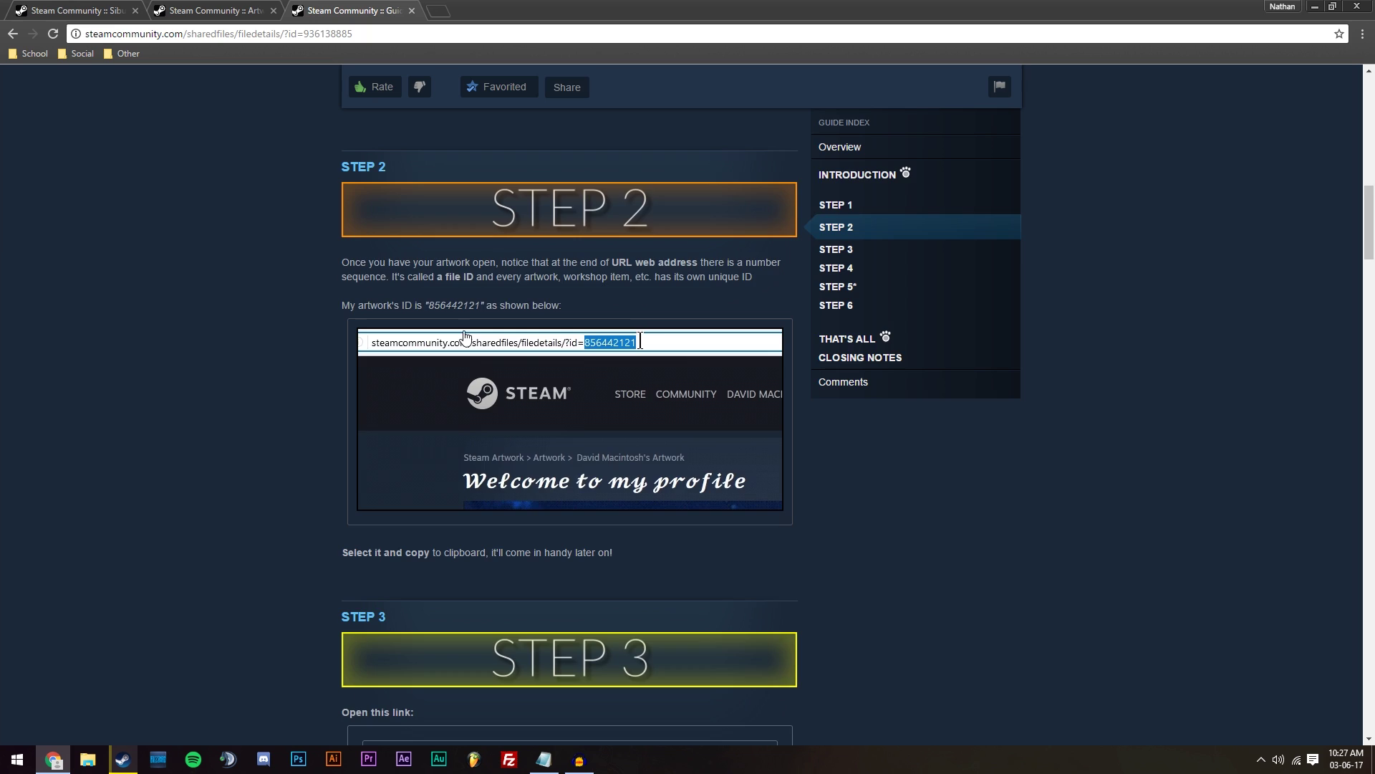
{"action": "scroll", "coordinate": [465, 336], "scroll_direction": "up", "scroll_amount": 10}
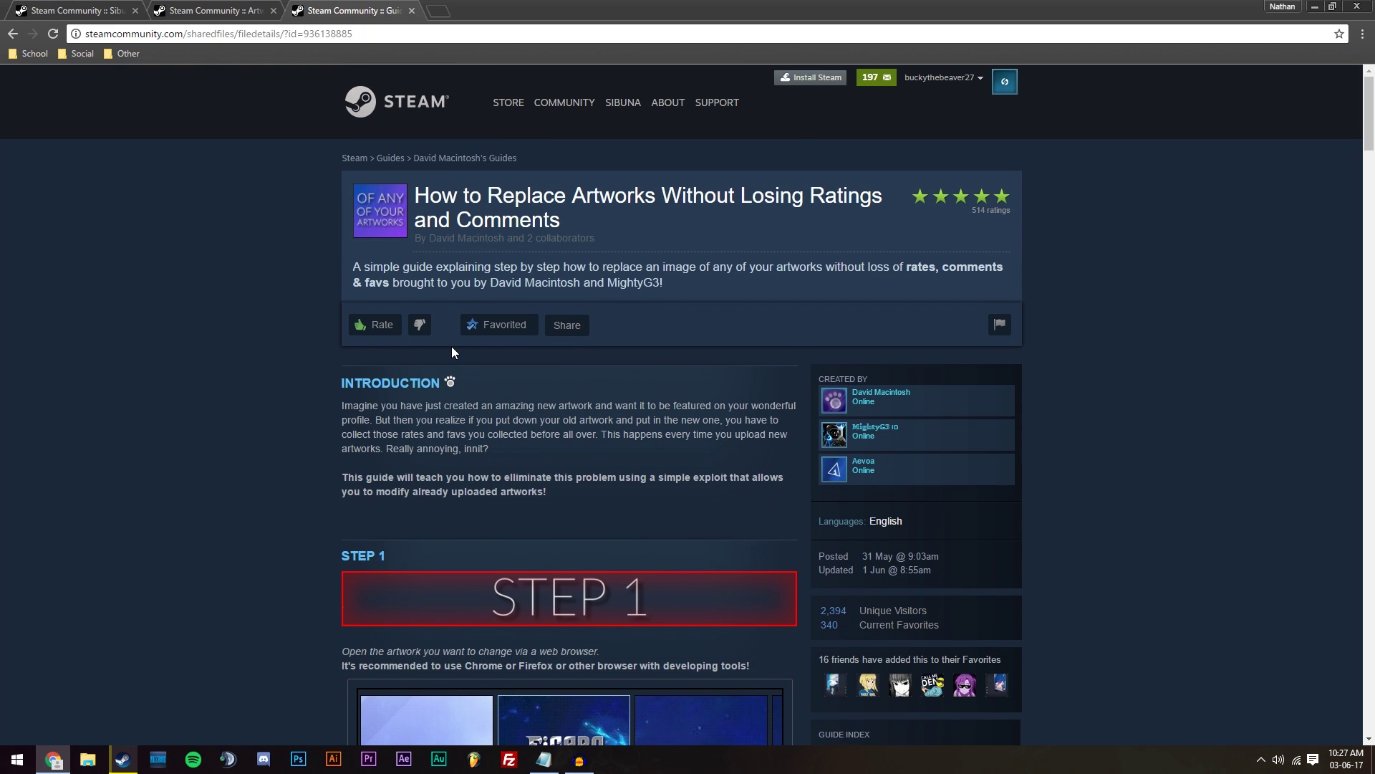
Step: Return to the profile tab and open its Artwork list from the right-hand sidebar
{"action": "key", "text": "ctrl+Tab"}
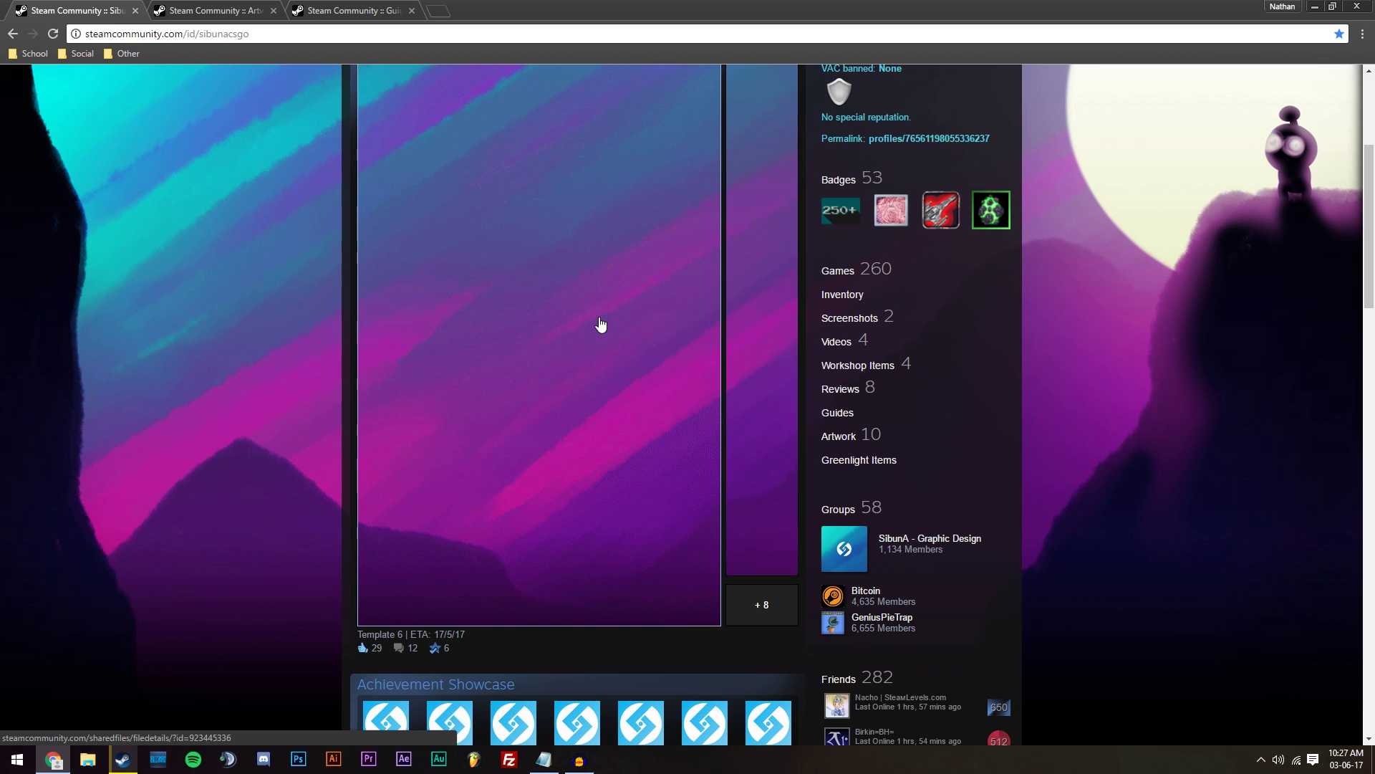
{"action": "scroll", "coordinate": [542, 477], "scroll_direction": "up", "scroll_amount": 1}
{"action": "scroll", "coordinate": [537, 504], "scroll_direction": "down", "scroll_amount": 1}
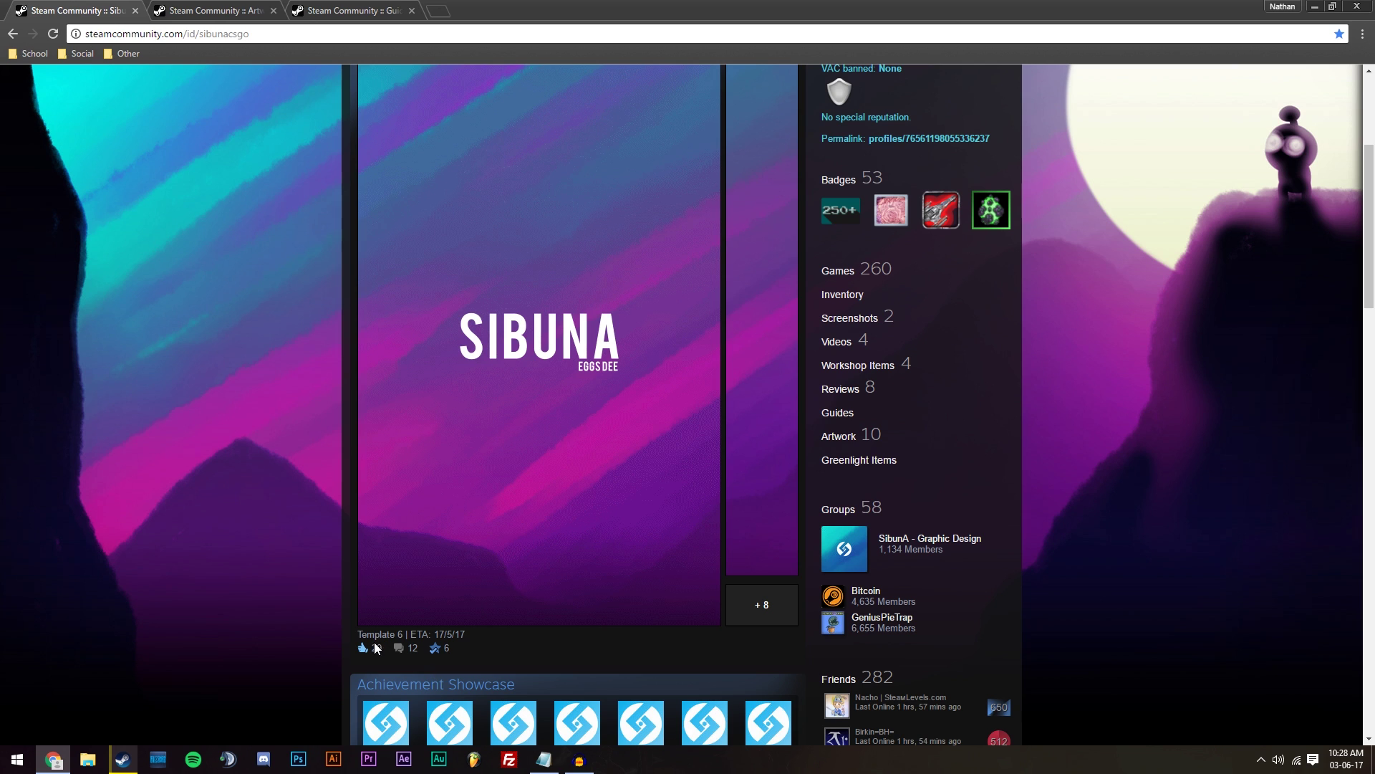
{"action": "left_click", "coordinate": [452, 635]}
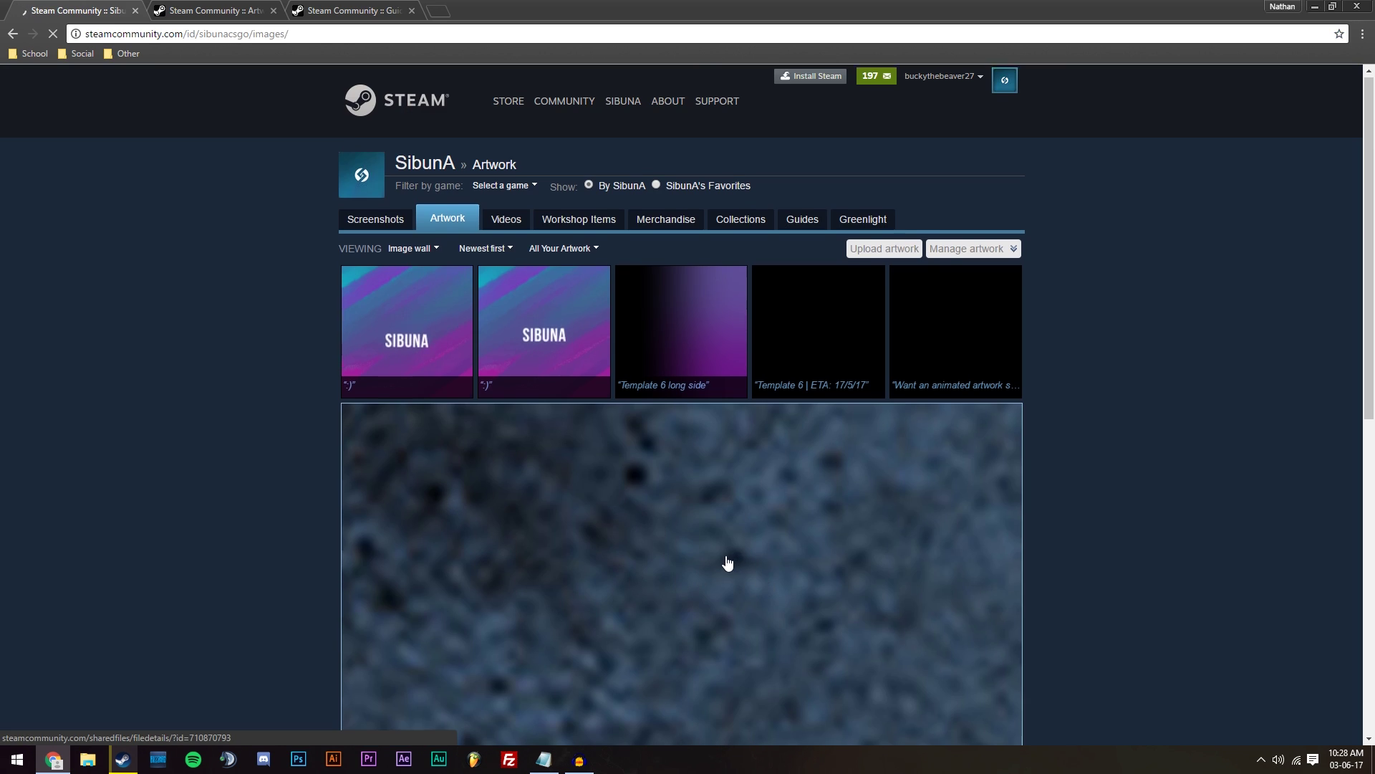
Step: Open the 'Template 6 | ETA: 17/5/17' thumbnail and view its file details page
{"action": "scroll", "coordinate": [727, 562], "scroll_direction": "down", "scroll_amount": 6}
{"action": "scroll", "coordinate": [724, 562], "scroll_direction": "up", "scroll_amount": 6}
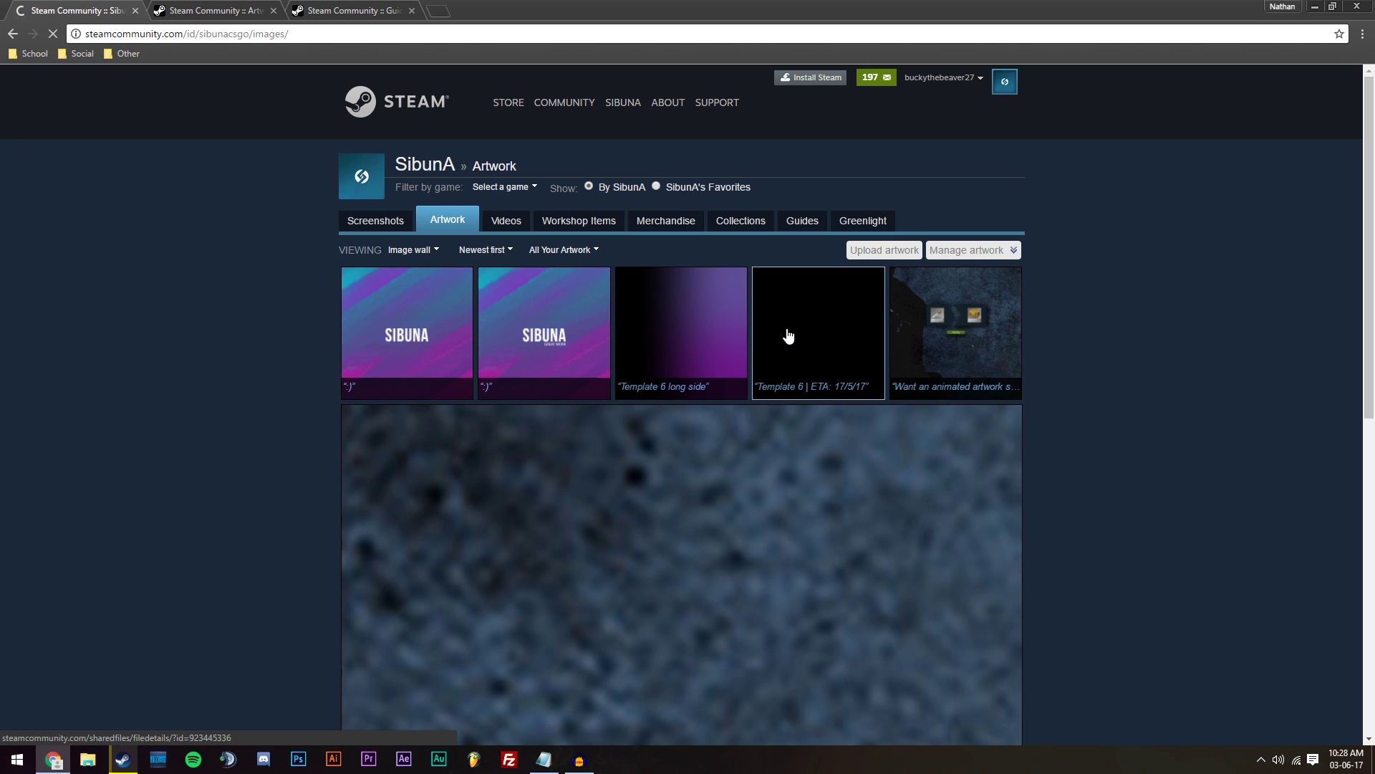
{"action": "left_click", "coordinate": [840, 398]}
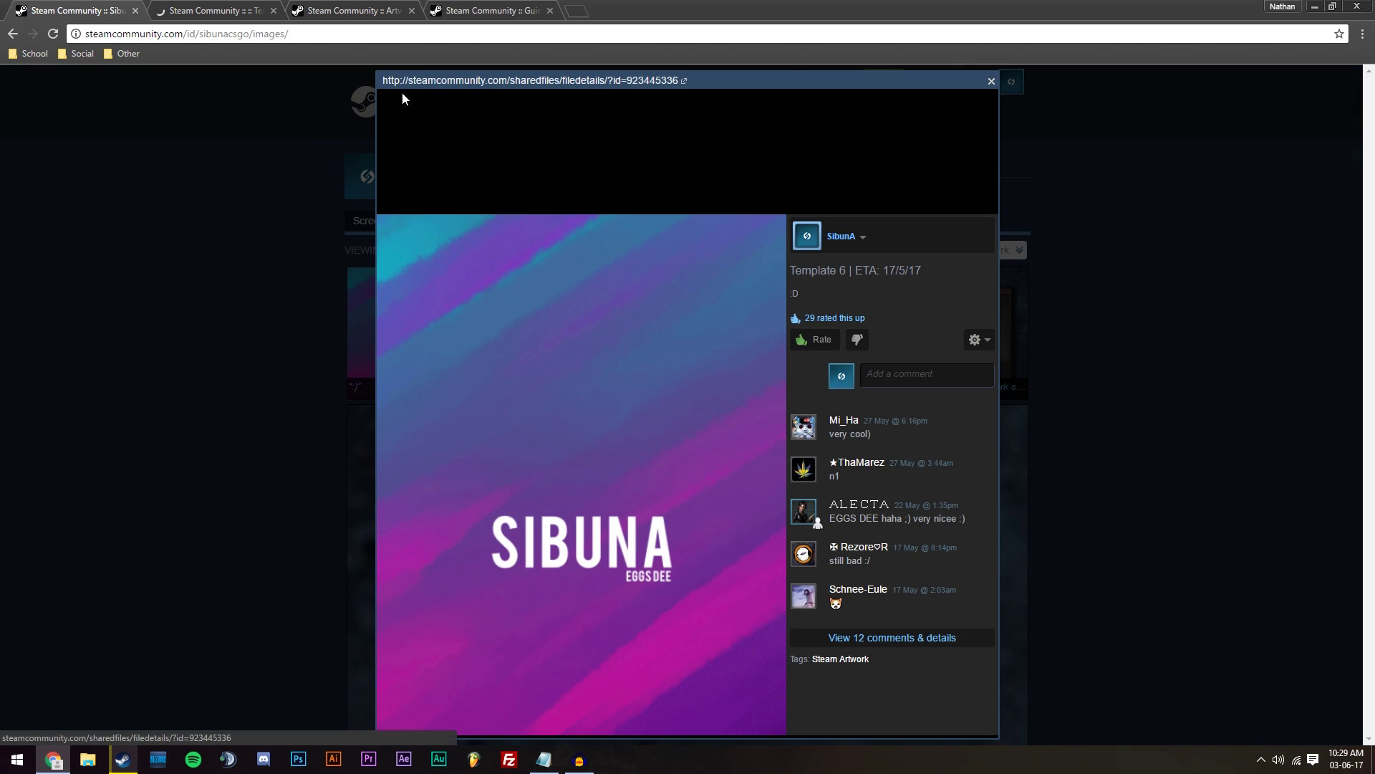
{"action": "left_click", "coordinate": [214, 9]}
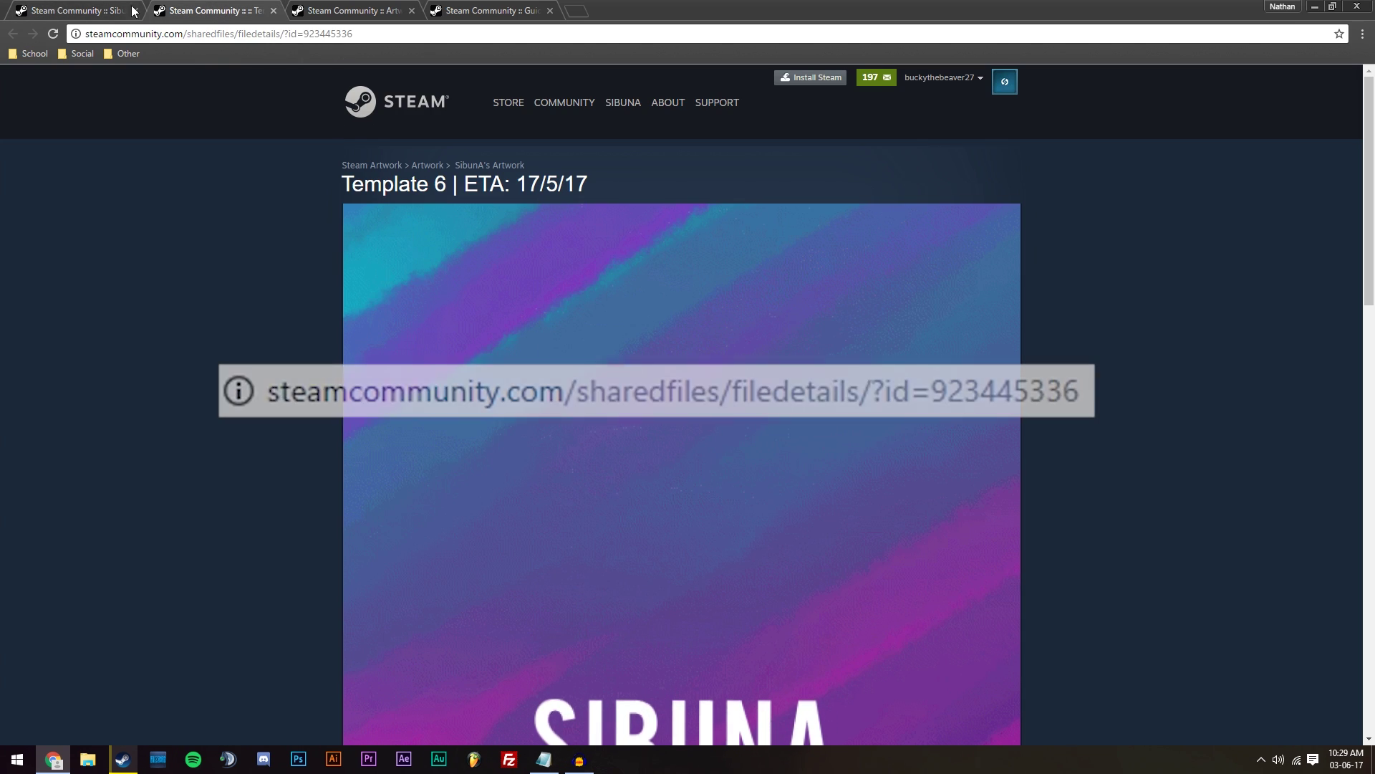
Step: Copy file ID 923445336 from the address bar into a new Notepad note
{"action": "left_click_drag", "start_coordinate": [304, 36], "coordinate": [382, 33]}
{"action": "key", "text": "ctrl+c"}
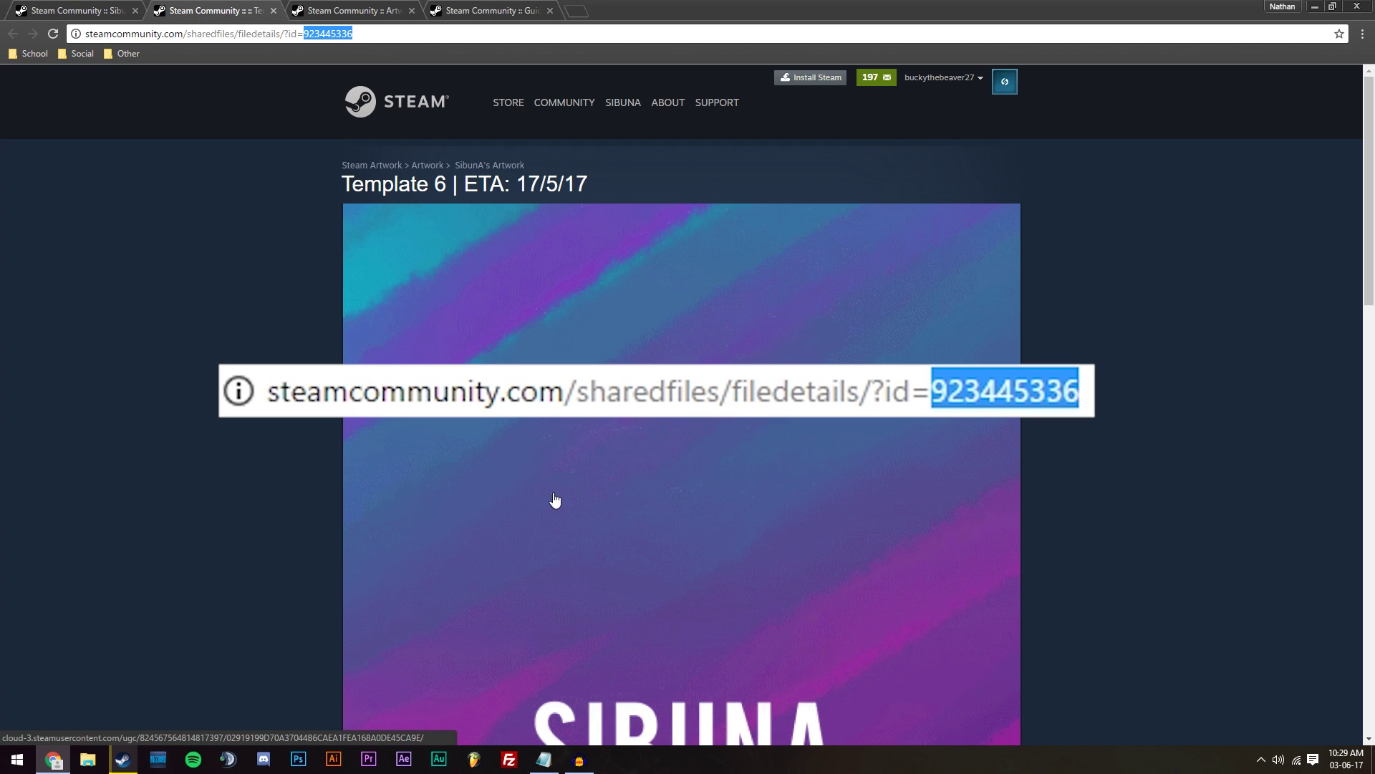
{"action": "left_click", "coordinate": [544, 759]}
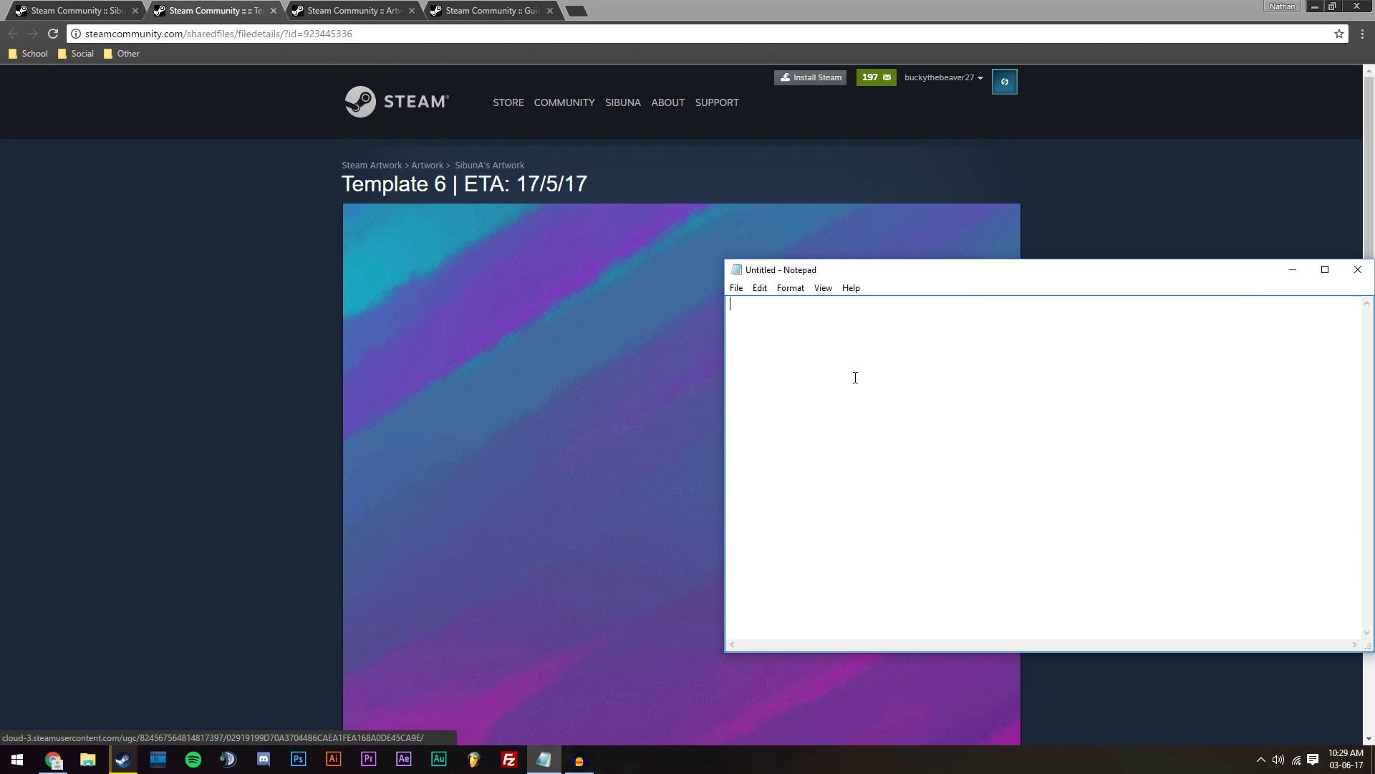
{"action": "key", "text": "ctrl+v"}
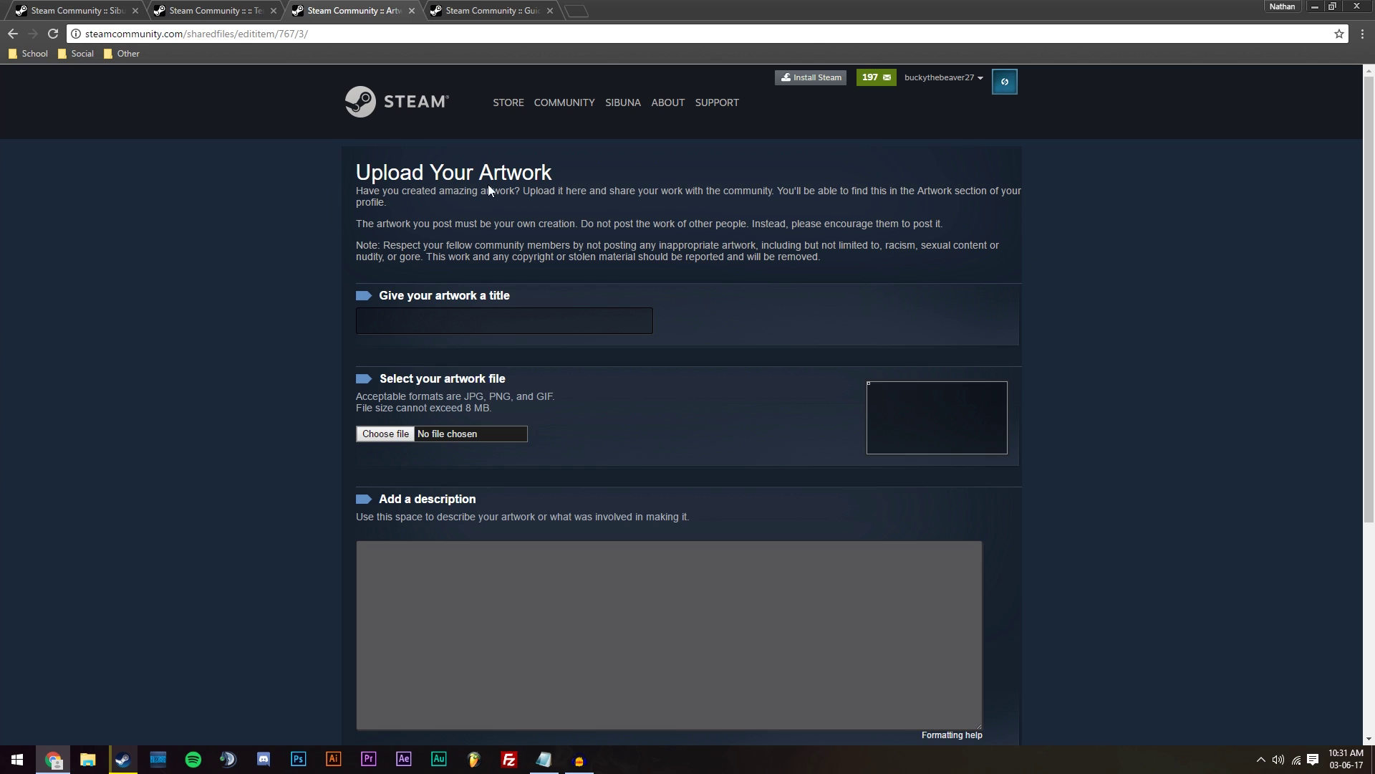
{"action": "left_click", "coordinate": [553, 765]}
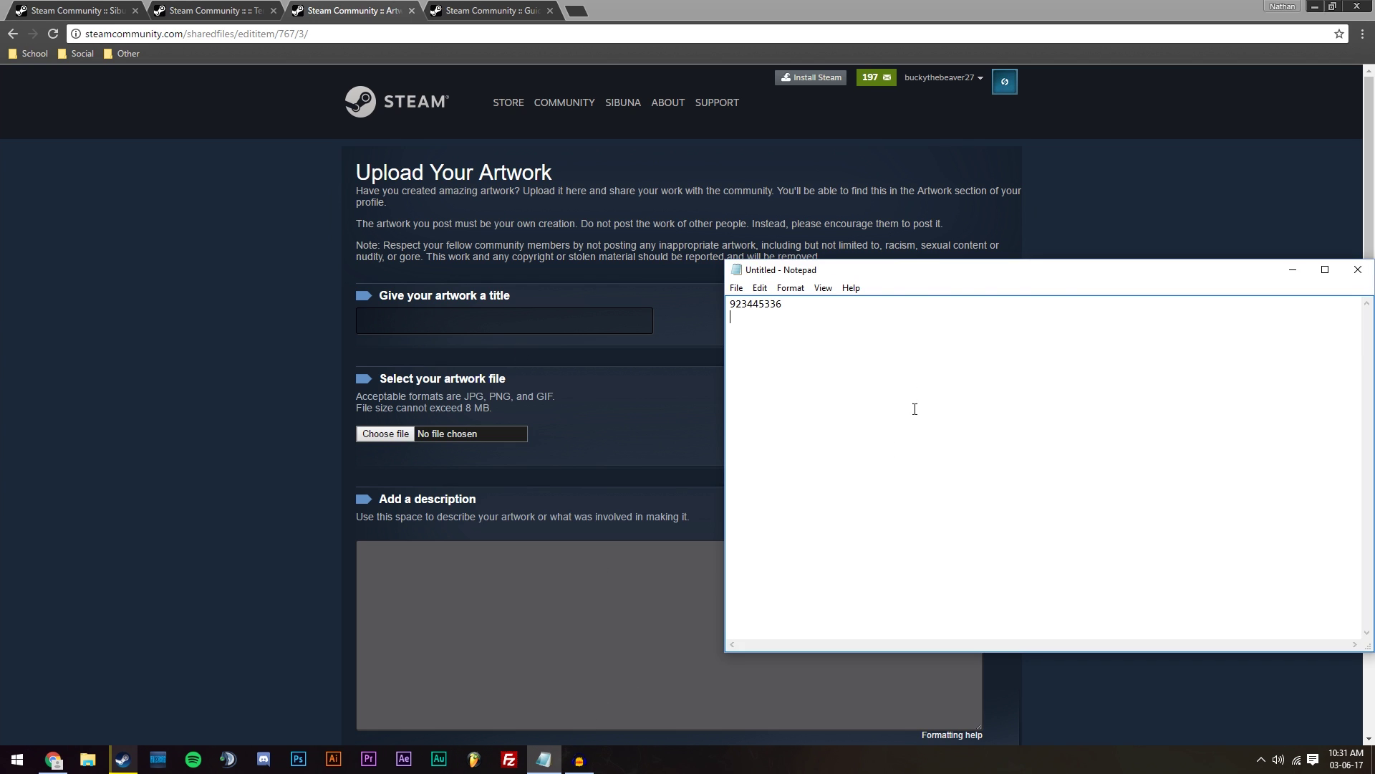
Step: Append ID 923445336 to the editItem address to load that artwork's edit page
{"action": "left_click", "coordinate": [331, 34]}
{"action": "left_click", "coordinate": [344, 33]}
{"action": "key", "text": "ctrl+v"}
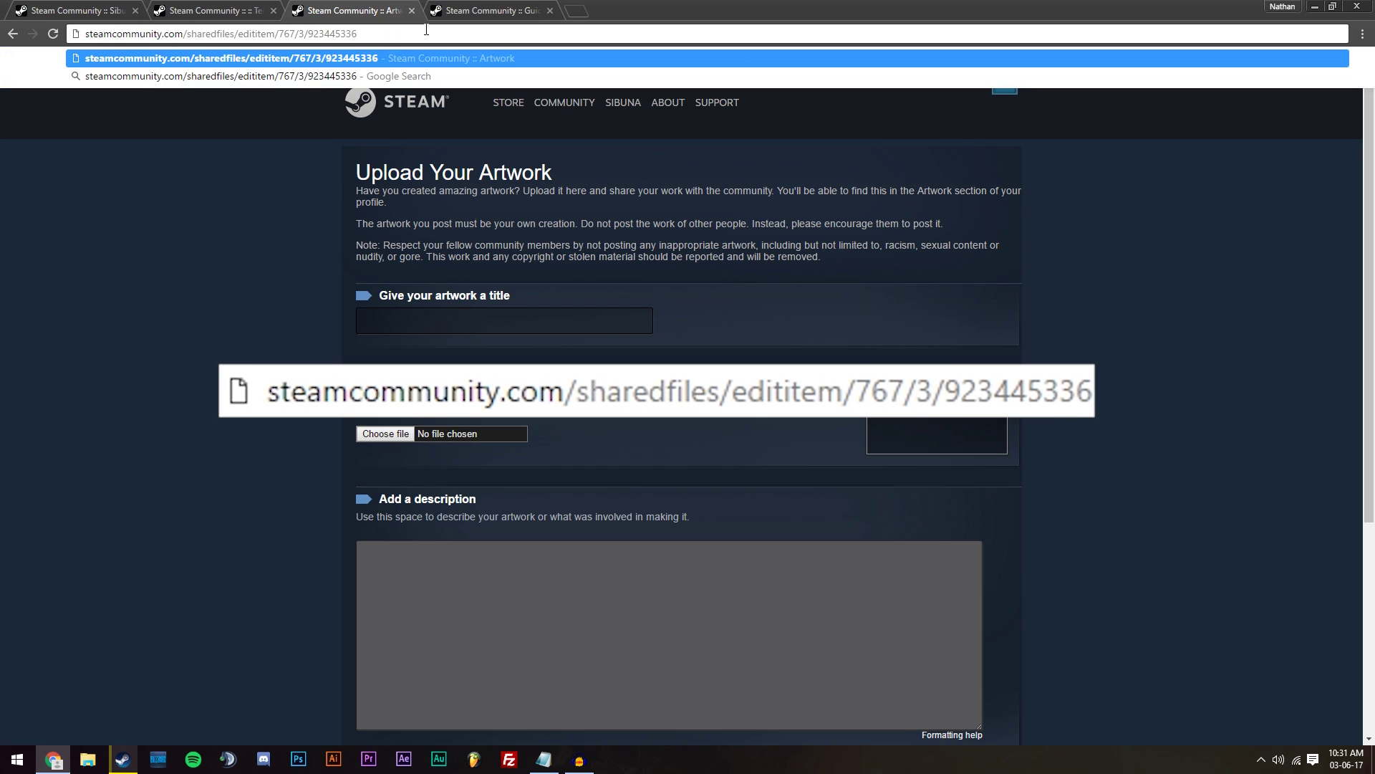
{"action": "key", "text": "Return"}
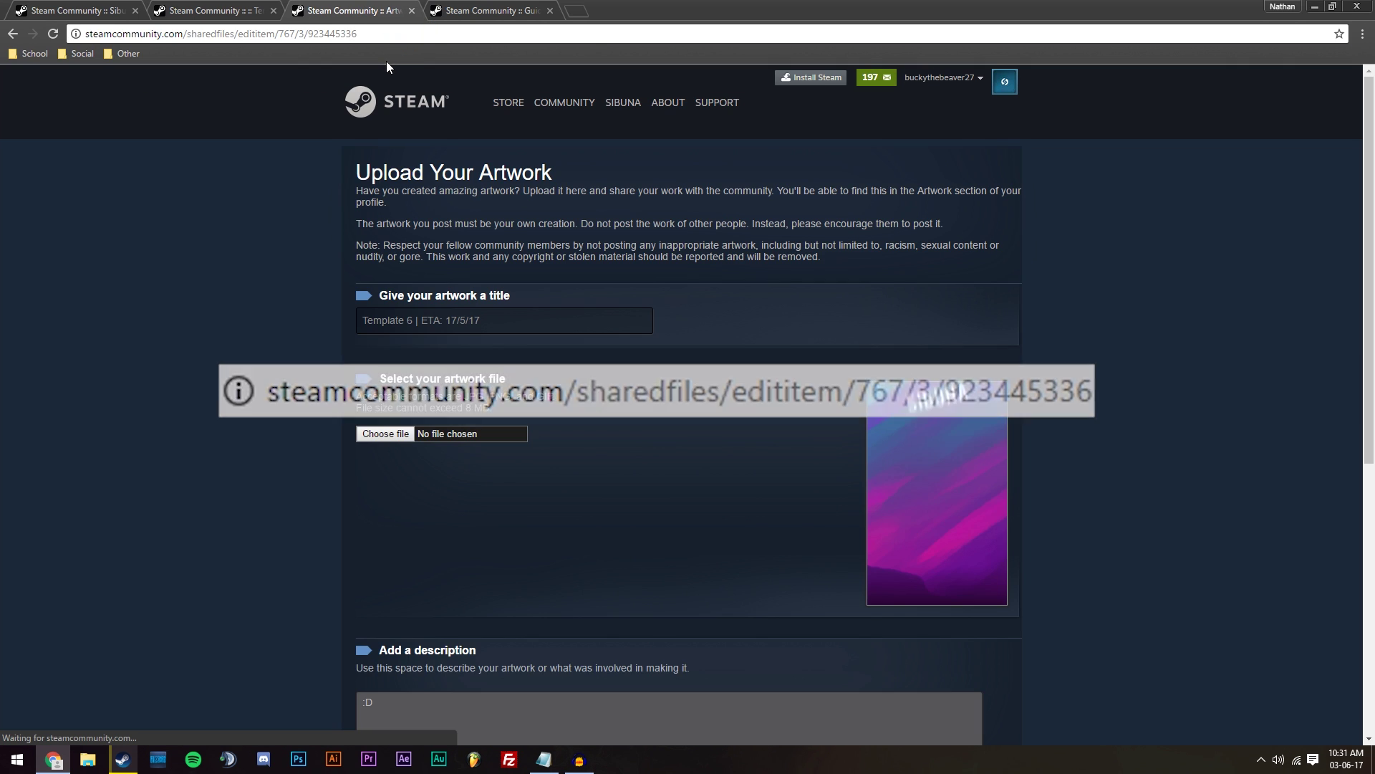
Step: Replace the artwork's title with 'Welcome to my profile'
{"action": "scroll", "coordinate": [719, 383], "scroll_direction": "down", "scroll_amount": 6}
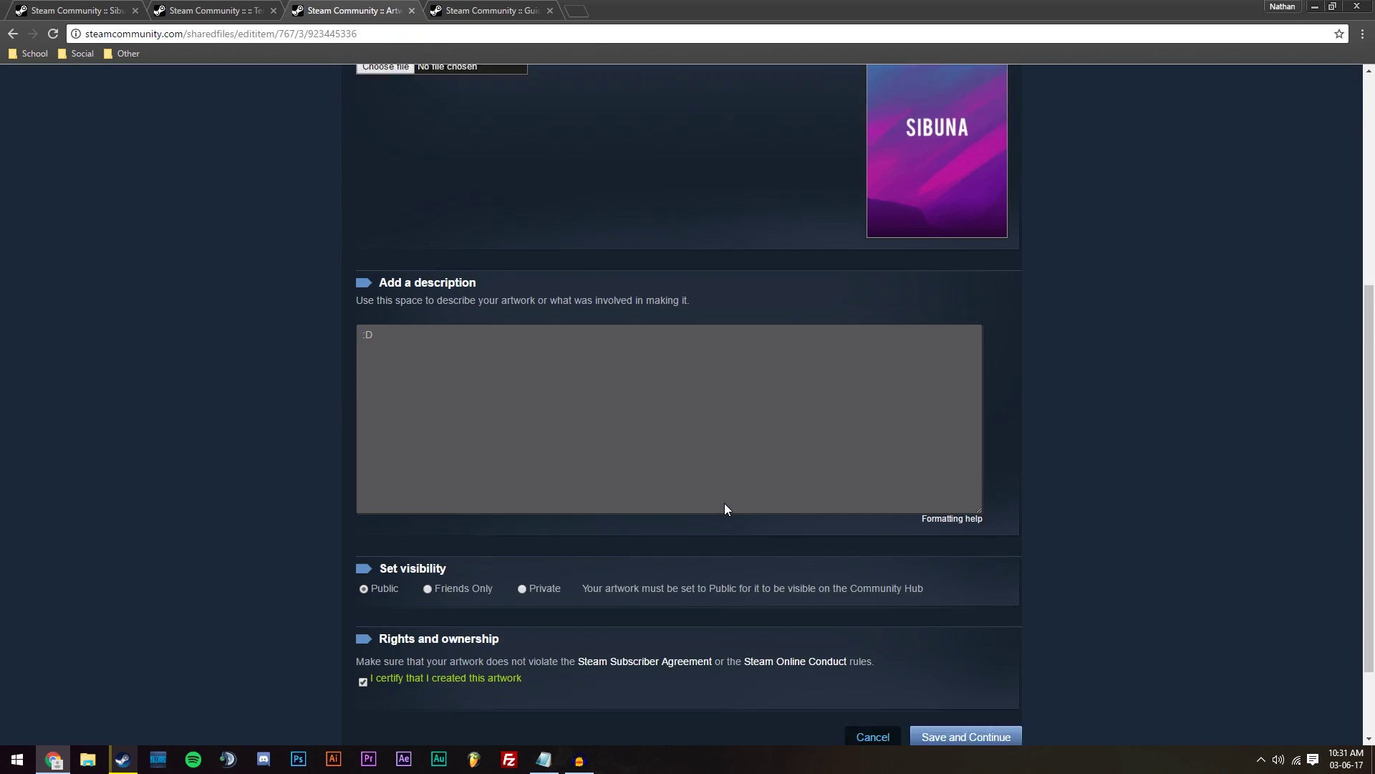
{"action": "scroll", "coordinate": [682, 482], "scroll_direction": "up", "scroll_amount": 5}
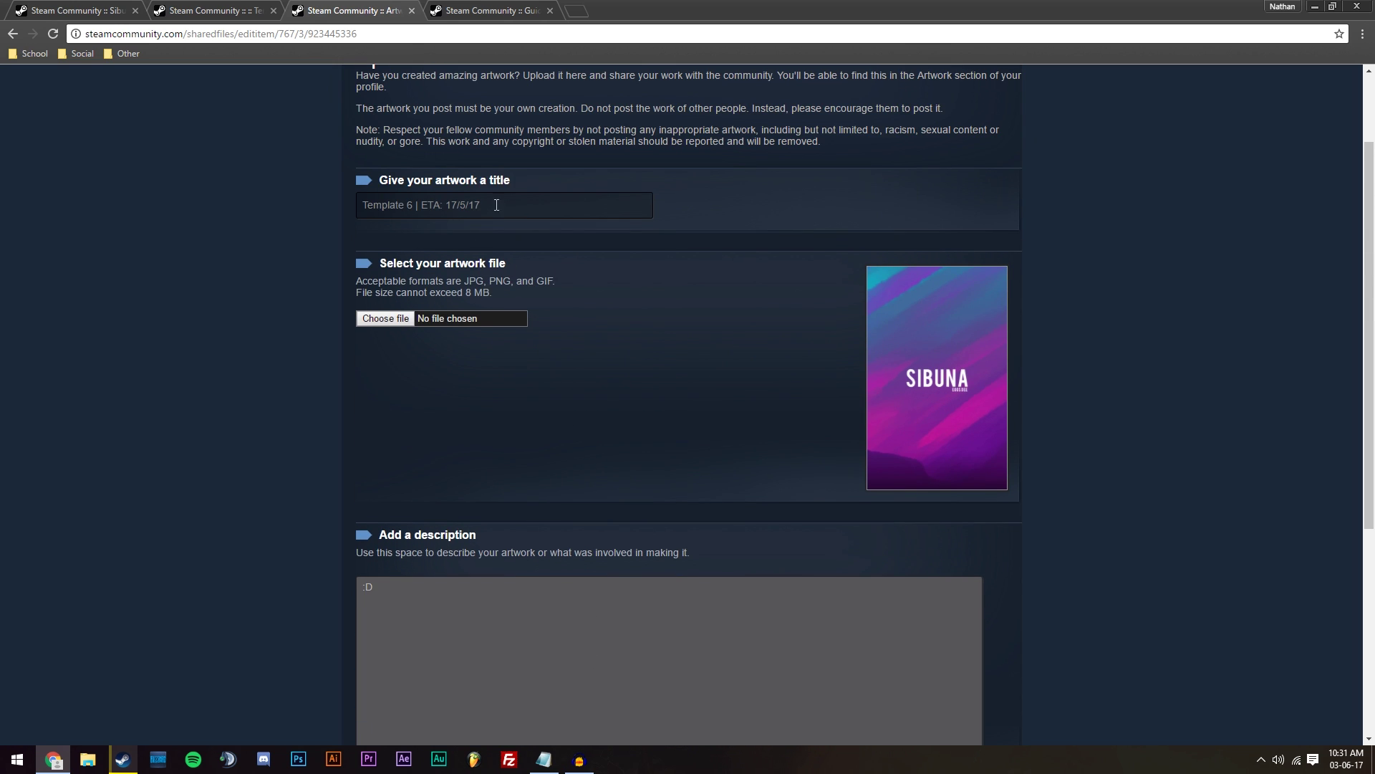
{"action": "type", "text": "Te"}
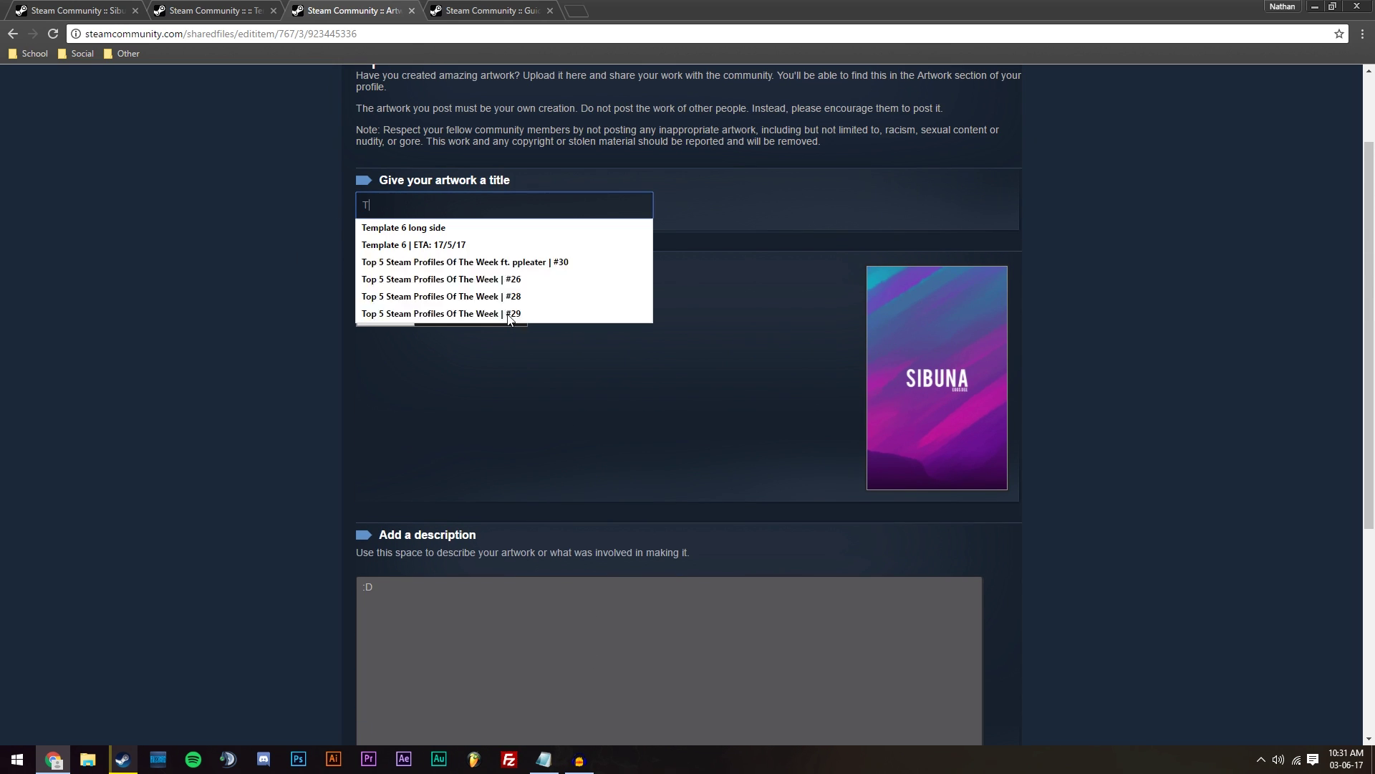
{"action": "key", "text": "BackSpace"}
{"action": "type", "text": "Wel"}
{"action": "key", "text": "BackSpace"}
{"action": "key", "text": "BackSpace"}
{"action": "key", "text": "BackSpace"}
{"action": "key", "text": "BackSpace"}
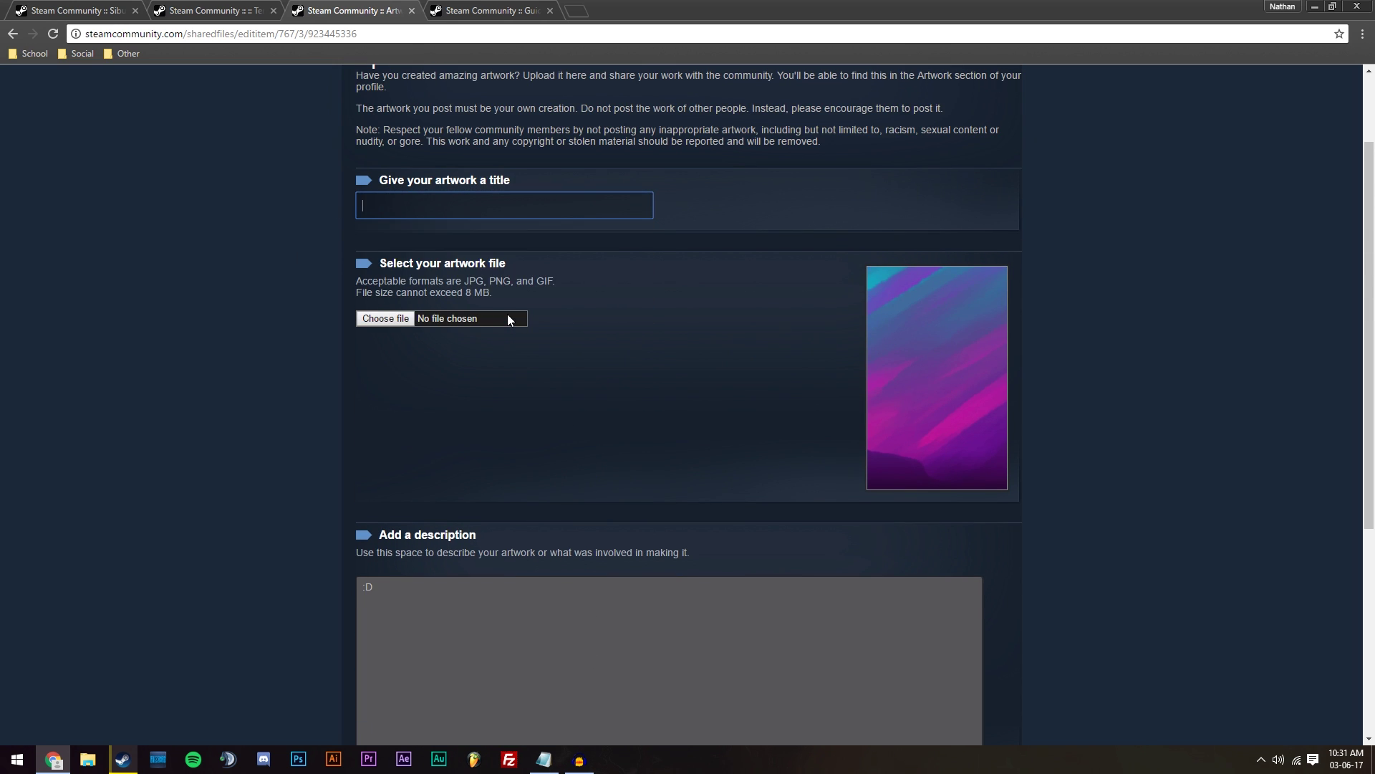
{"action": "type", "text": "Welcome to my profile"}
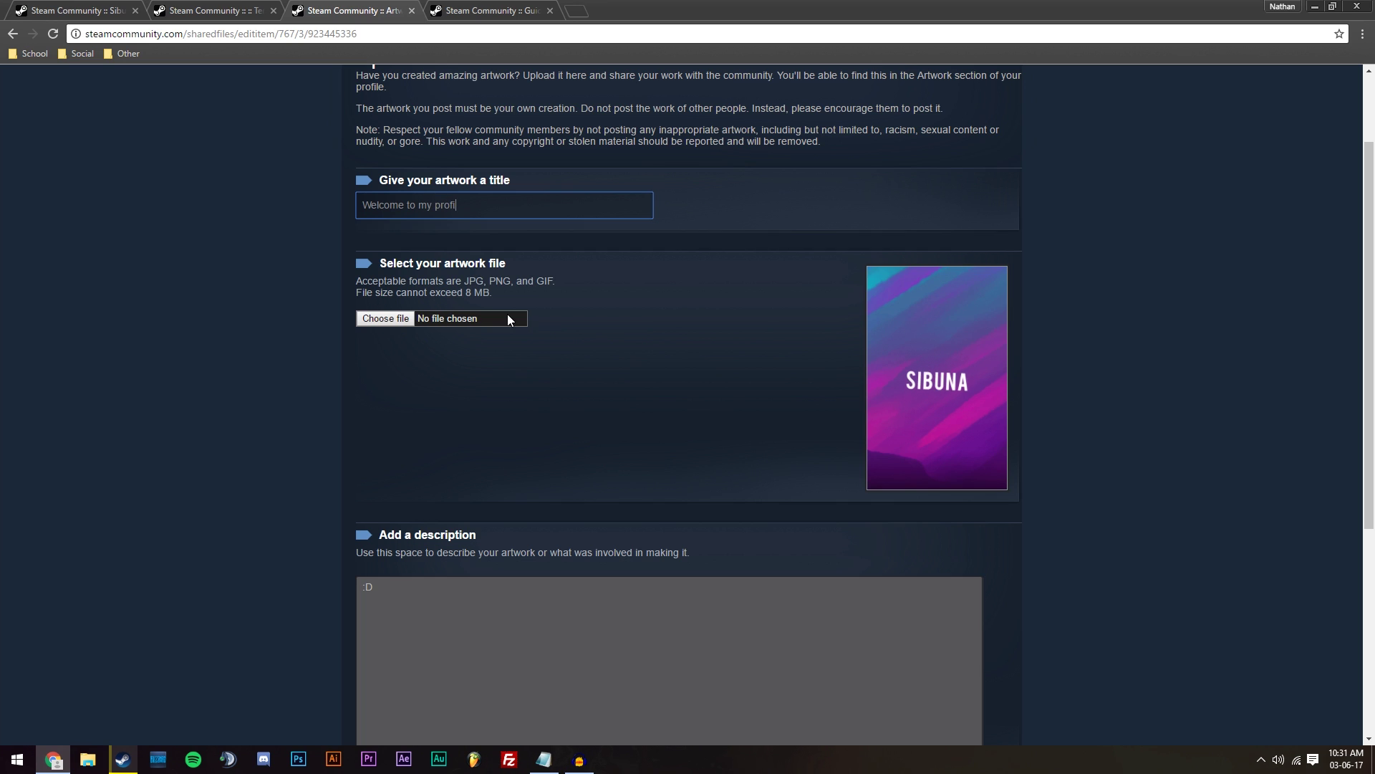
Step: Choose Misprnt designs.jpg as the artwork's new image file
{"action": "left_click", "coordinate": [369, 320]}
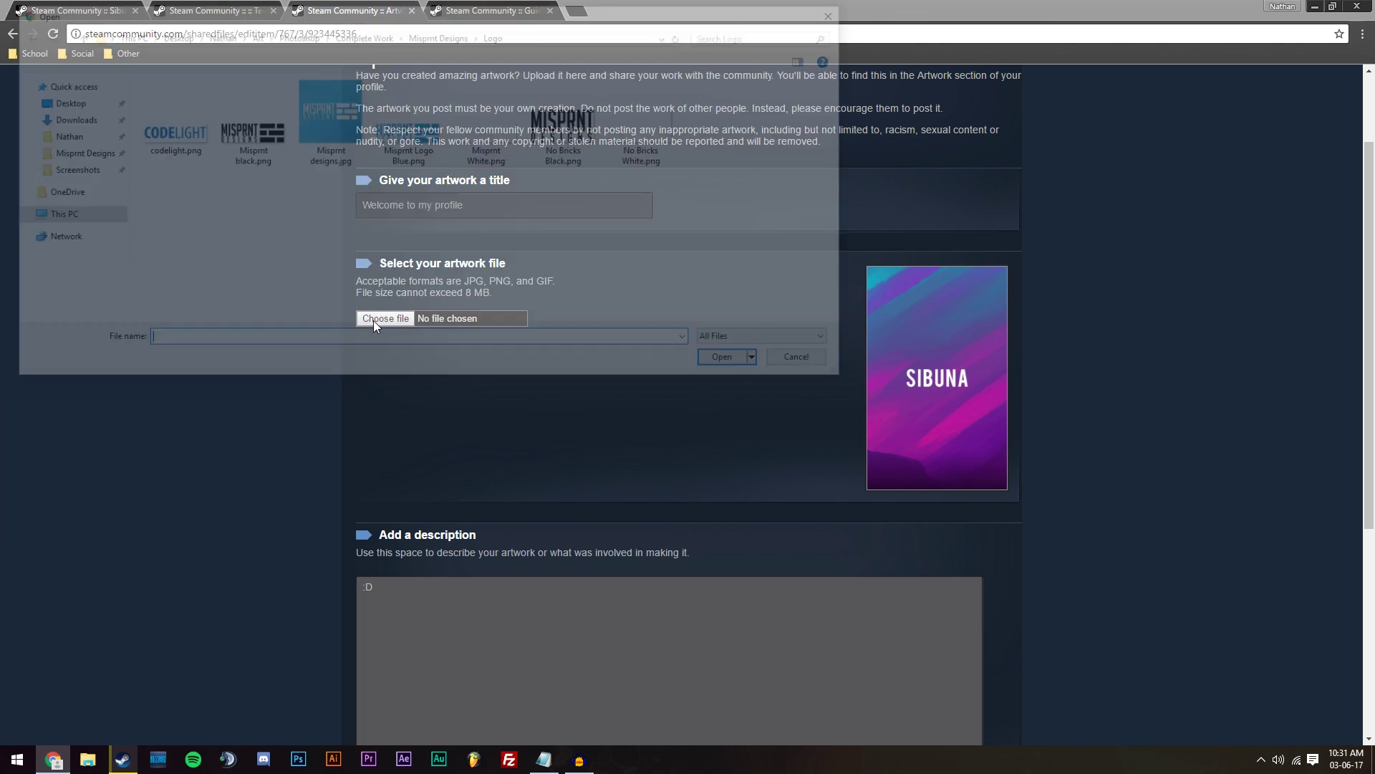
{"action": "left_click", "coordinate": [331, 125]}
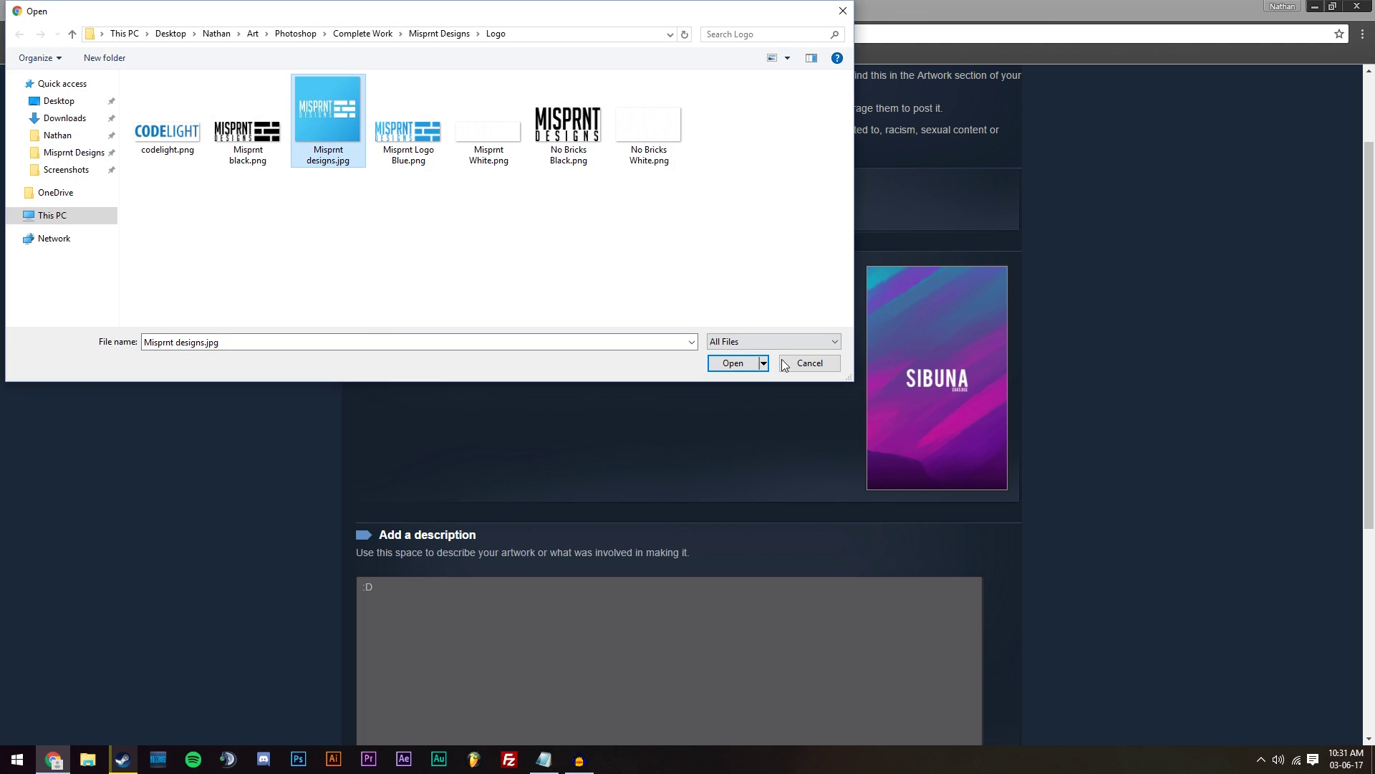
{"action": "left_click", "coordinate": [733, 364]}
Step: Replace the artwork description with ':)'
{"action": "scroll", "coordinate": [643, 427], "scroll_direction": "down", "scroll_amount": 4}
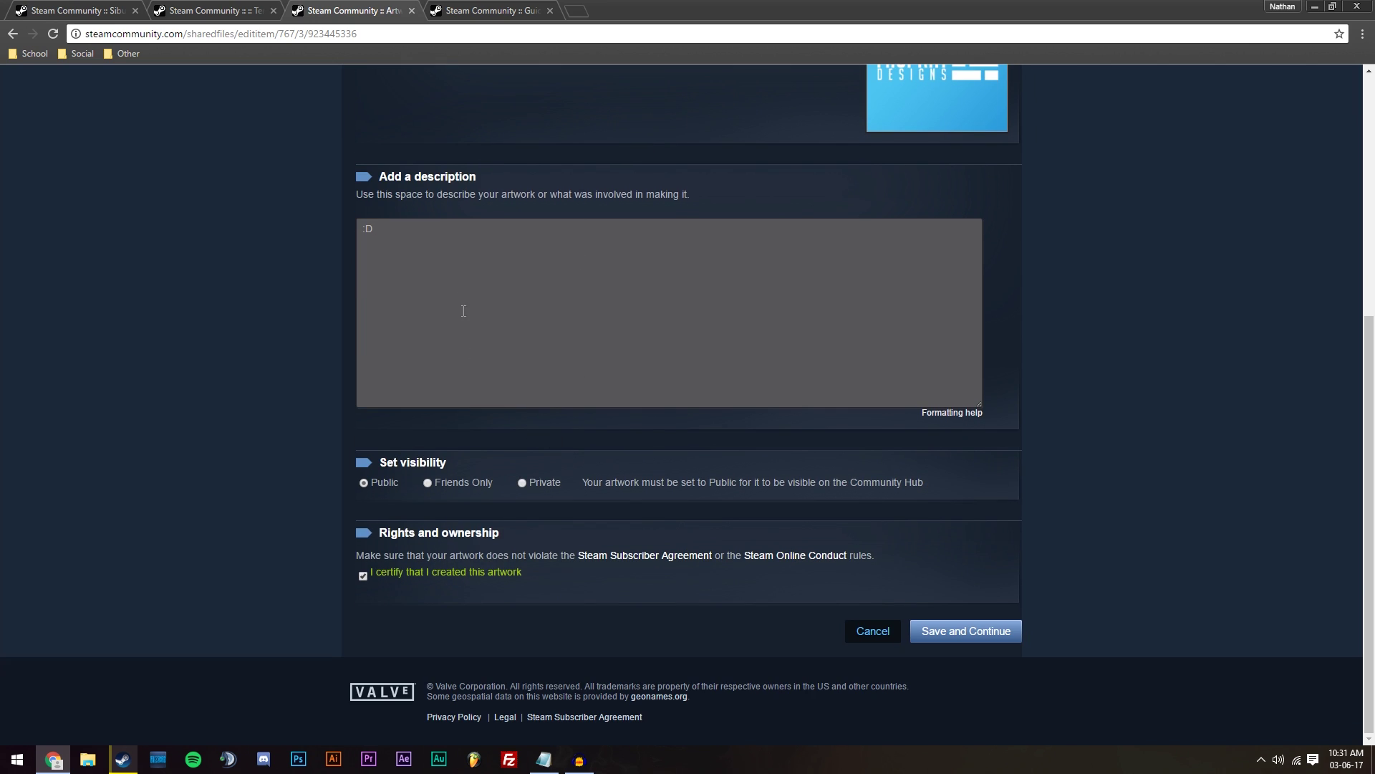
{"action": "key", "text": "Tab"}
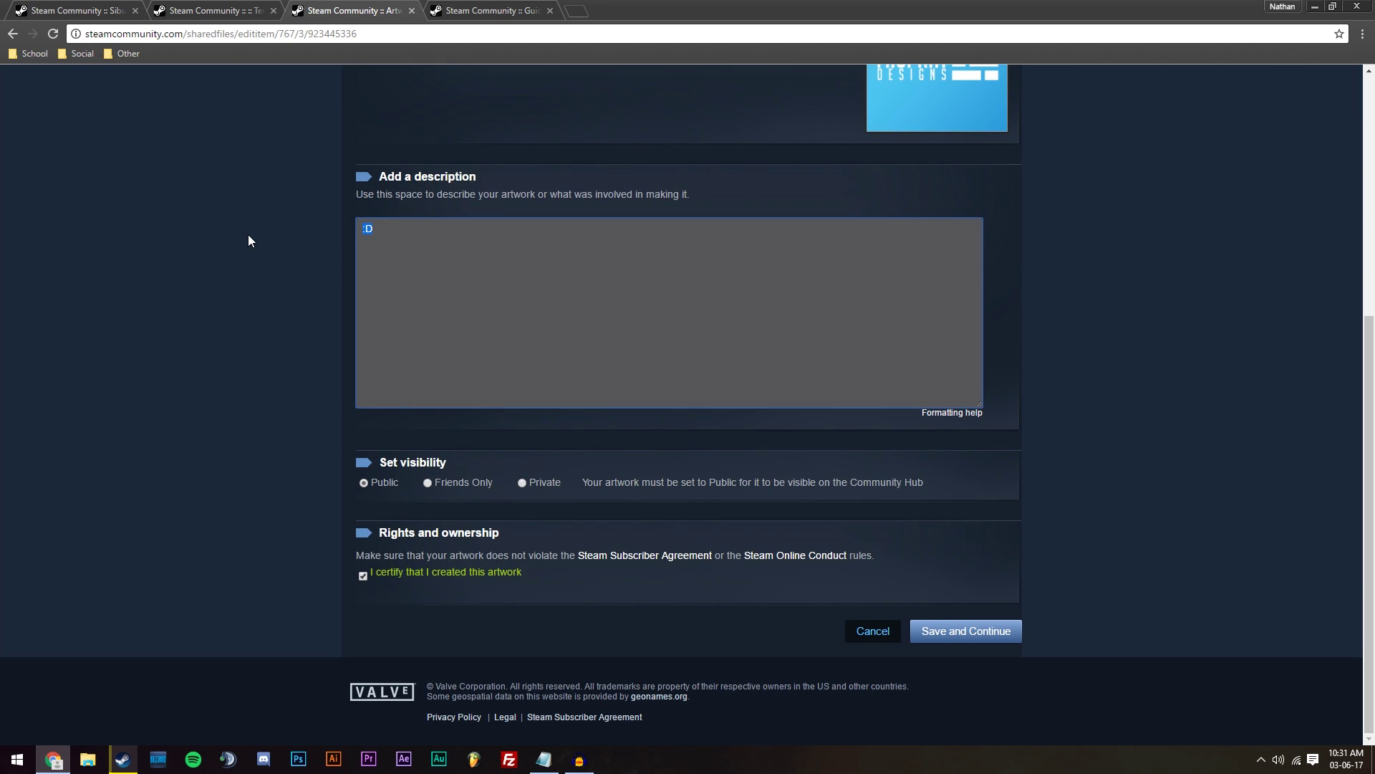
{"action": "type", "text": ":"}
Step: Save the edit and check the profile's Artwork Showcase for the Misprnt designs image
{"action": "left_click", "coordinate": [943, 629]}
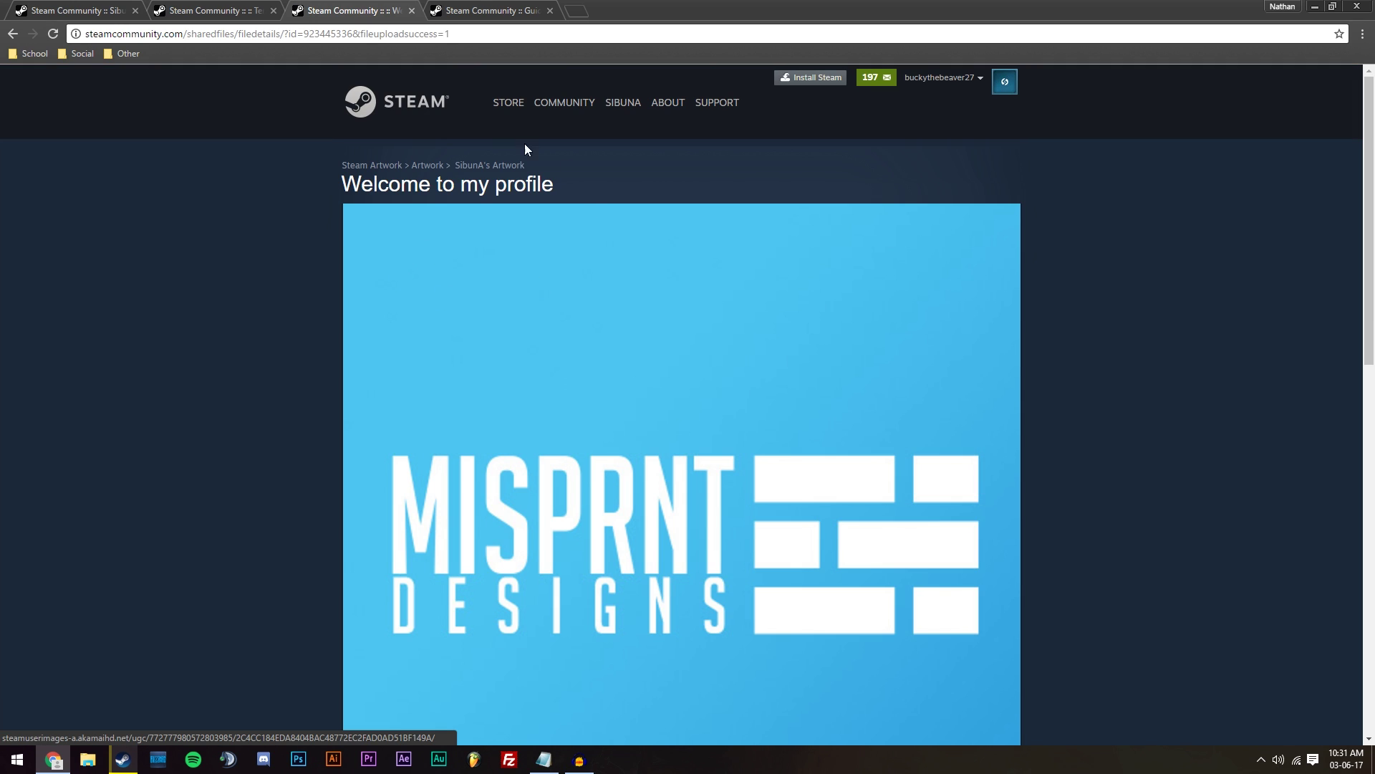
{"action": "mouse_move", "coordinate": [632, 116]}
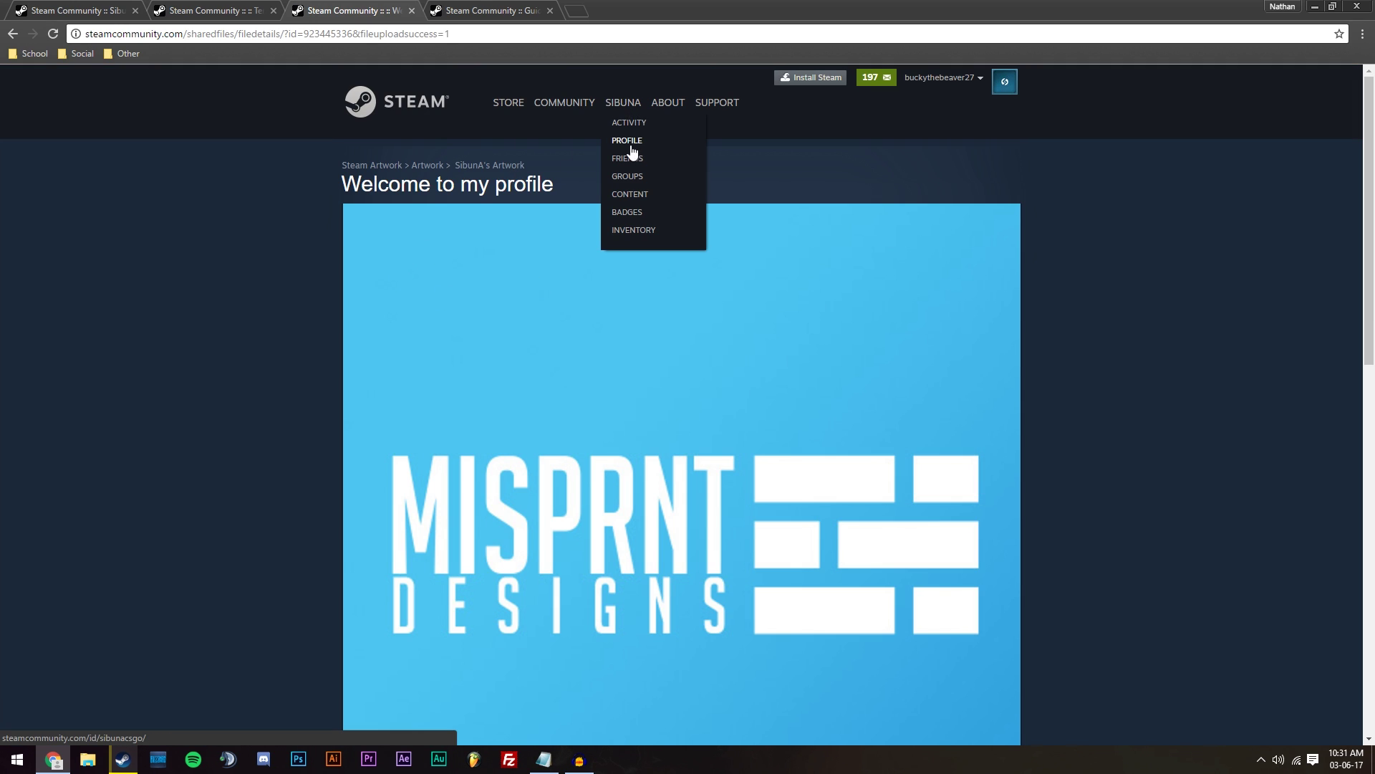
{"action": "left_click", "coordinate": [631, 148]}
{"action": "scroll", "coordinate": [496, 350], "scroll_direction": "down", "scroll_amount": 5}
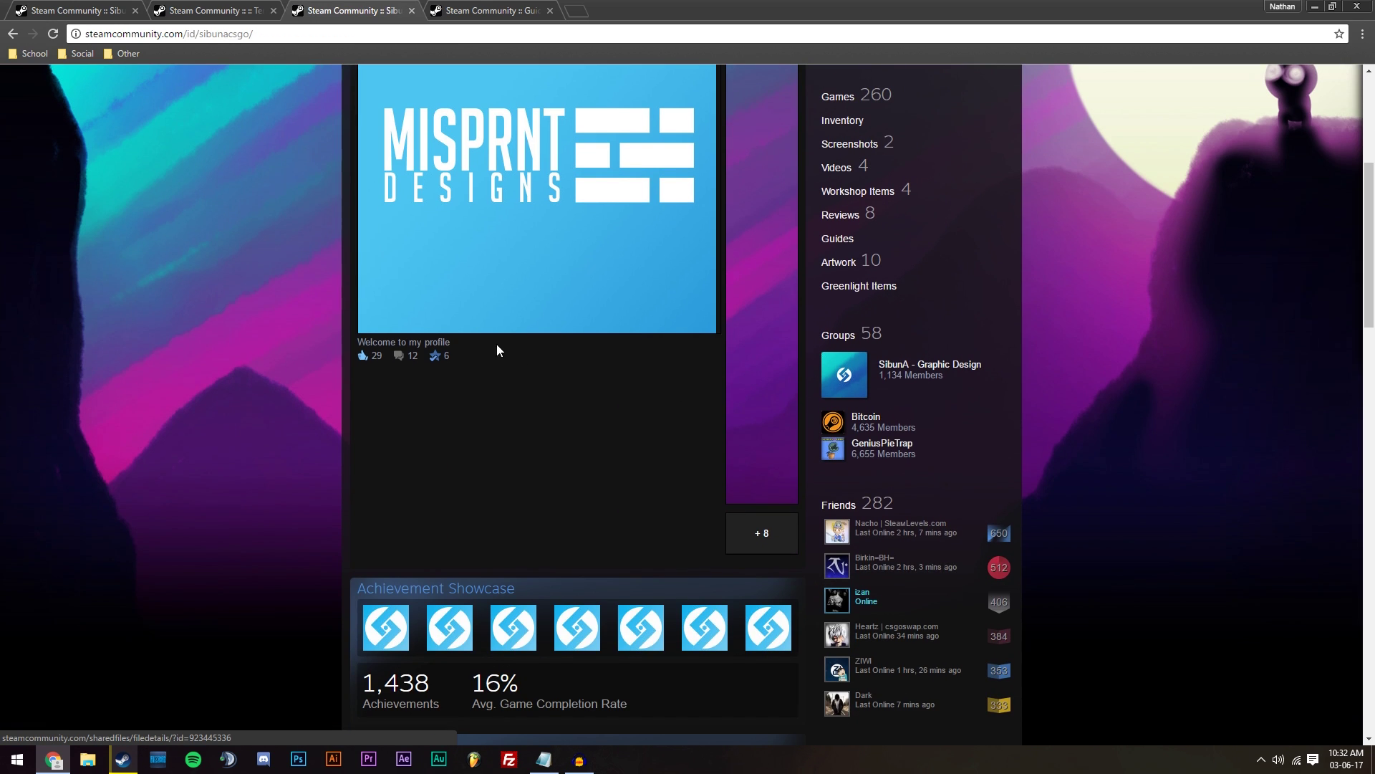
{"action": "scroll", "coordinate": [498, 349], "scroll_direction": "up", "scroll_amount": 5}
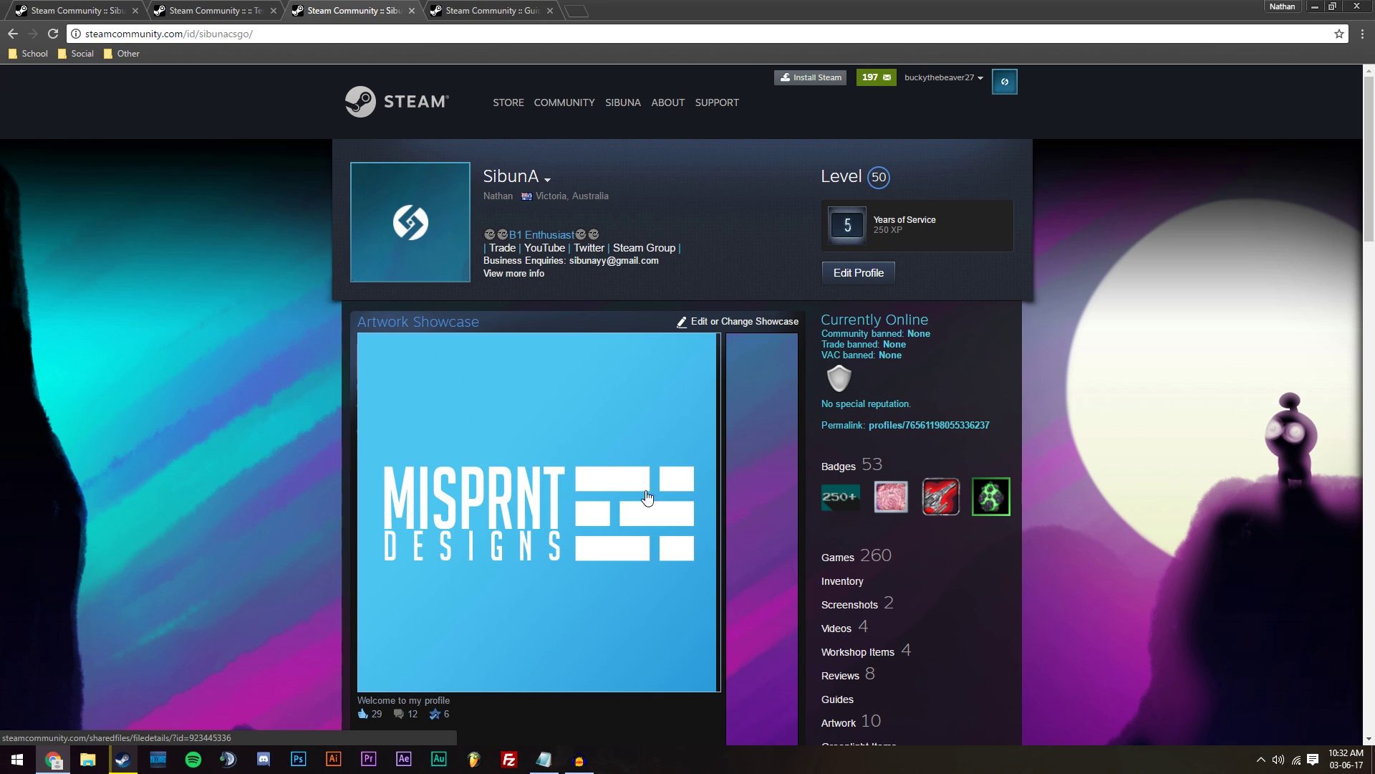
{"action": "scroll", "coordinate": [585, 458], "scroll_direction": "down", "scroll_amount": 5}
{"action": "scroll", "coordinate": [542, 552], "scroll_direction": "up", "scroll_amount": 5}
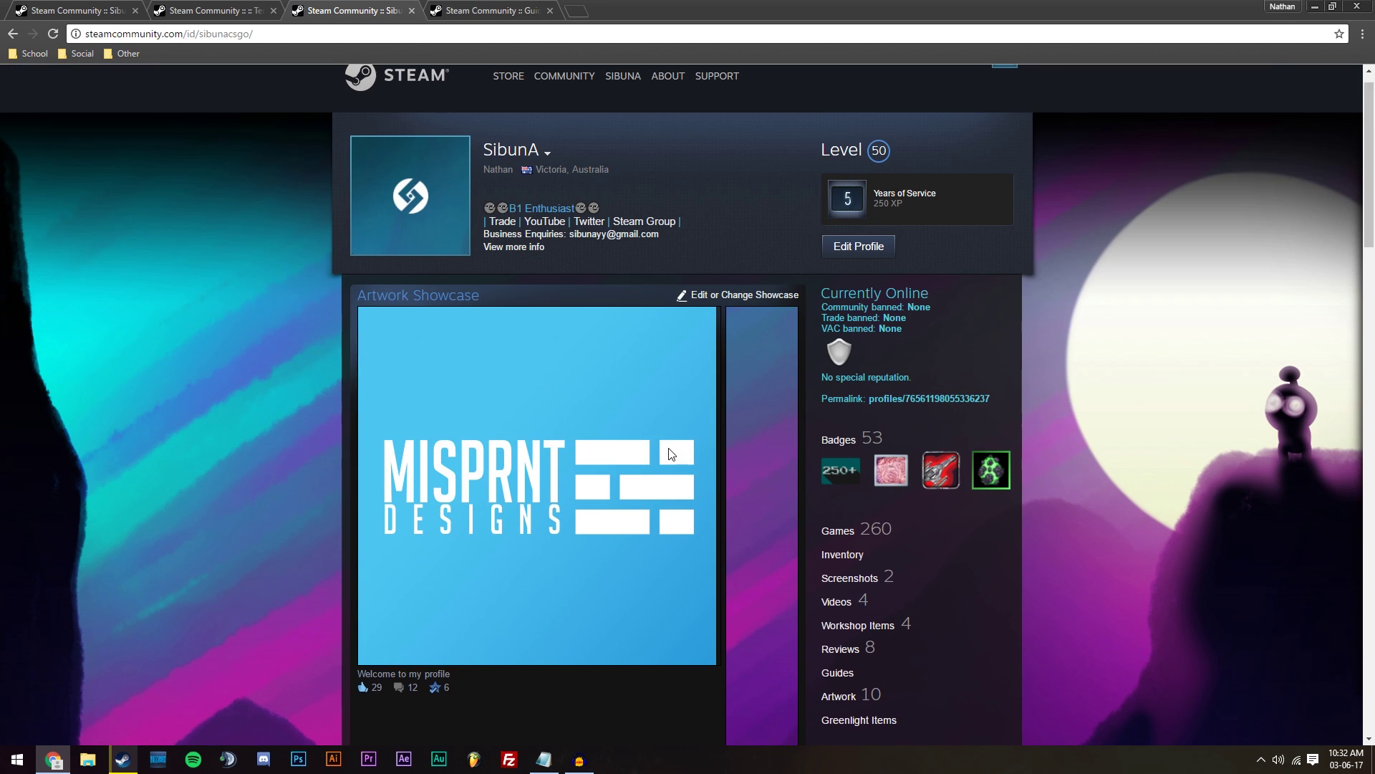
{"action": "scroll", "coordinate": [670, 455], "scroll_direction": "down", "scroll_amount": 5}
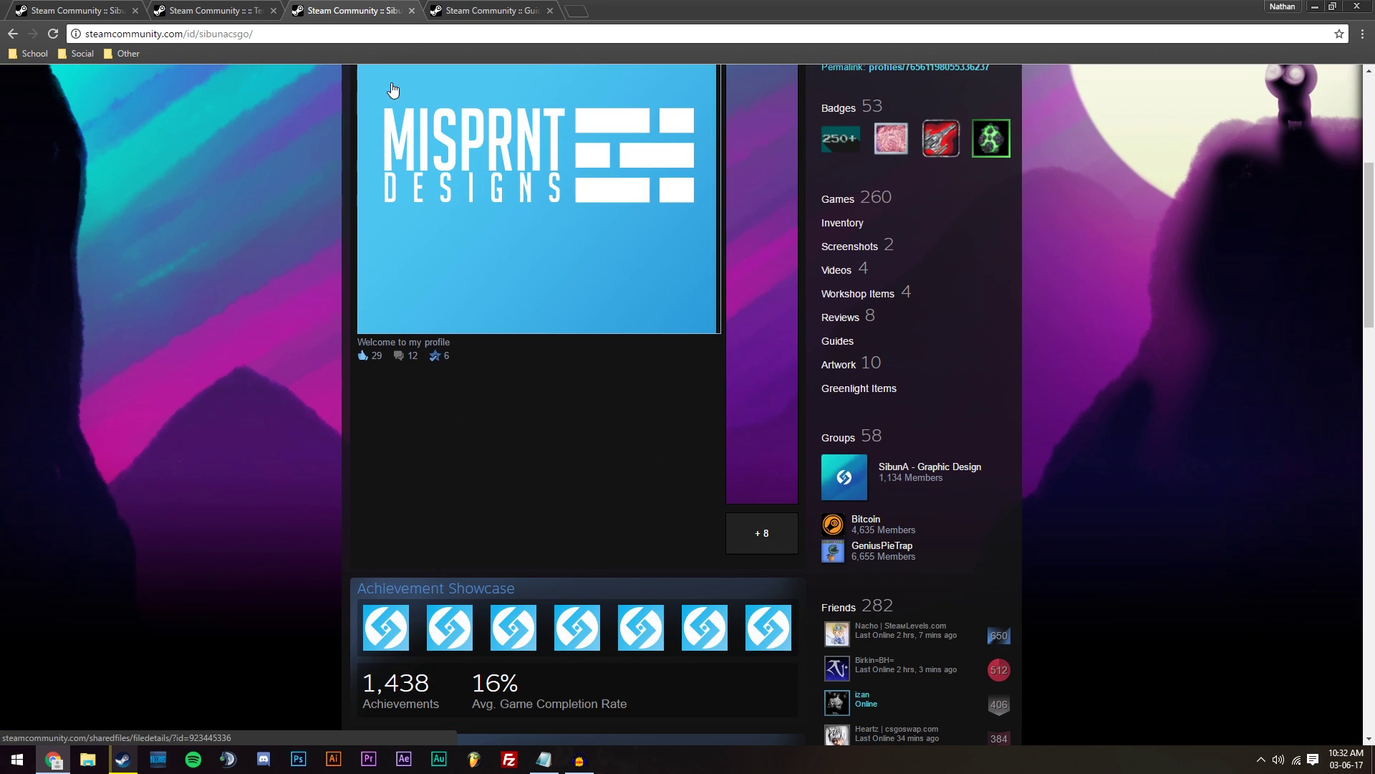
Step: Load the 'Welcome to my profile' artwork's edit form by pasting its ID into the editItem URL
{"action": "left_click", "coordinate": [232, 7]}
{"action": "left_click", "coordinate": [313, 17]}
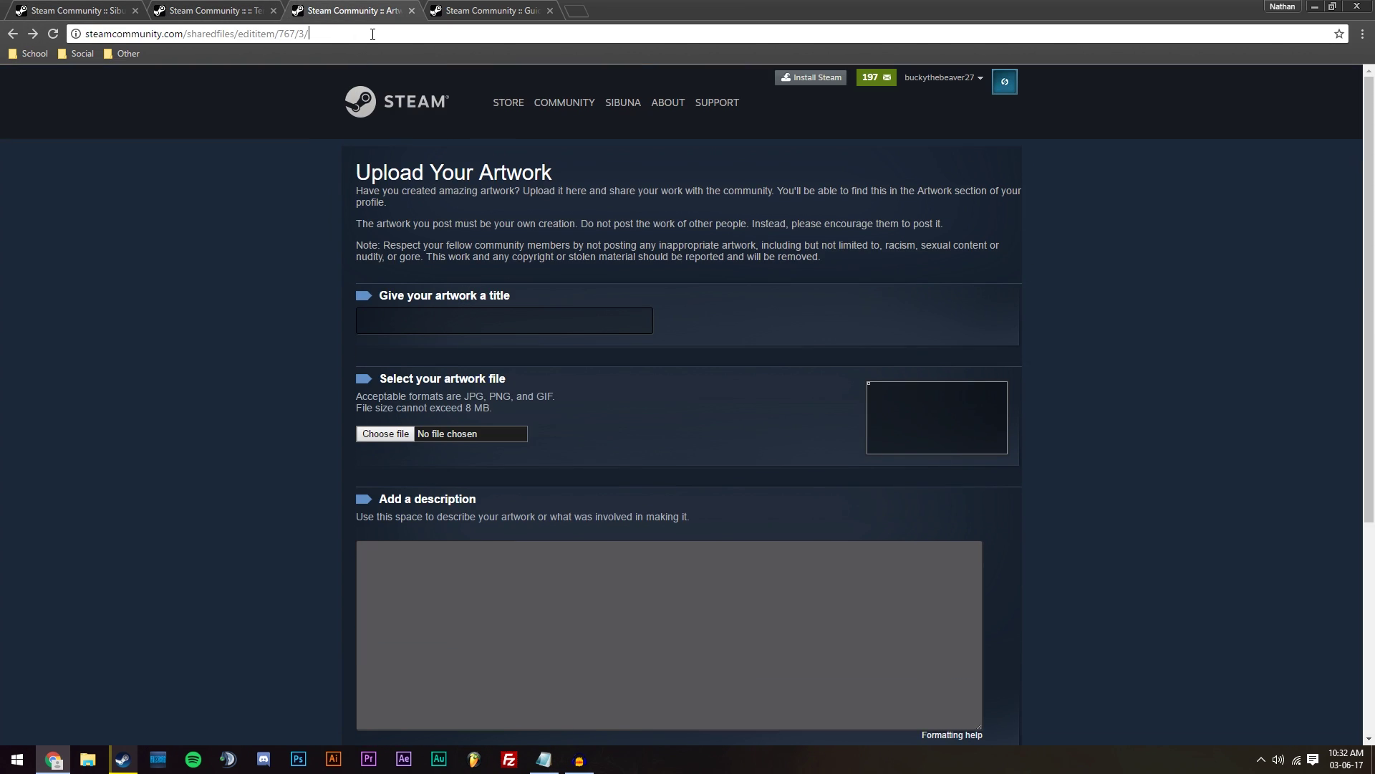
{"action": "type", "text": "923445336"}
{"action": "left_click", "coordinate": [458, 64]}
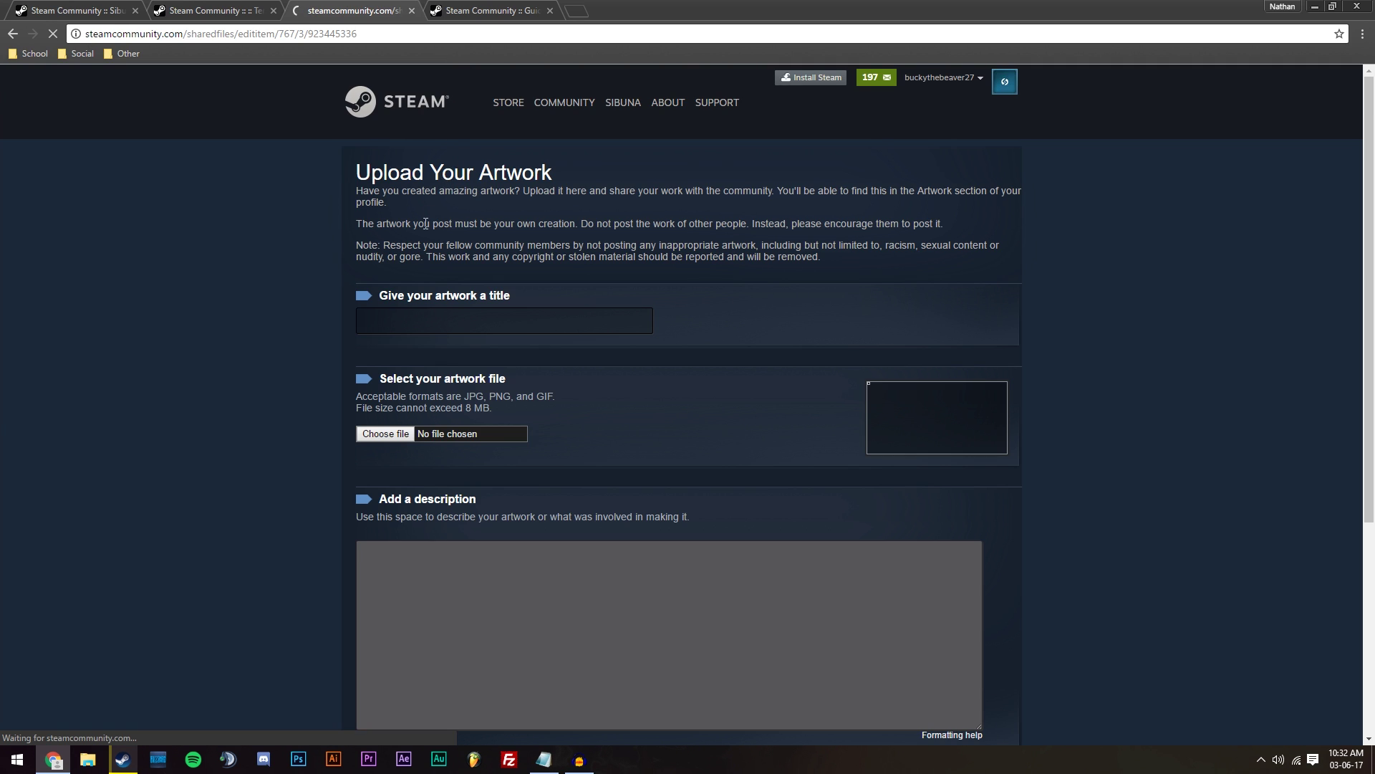
Step: In the file picker, browse to the Art > After Effects > Client Work folder
{"action": "left_click", "coordinate": [386, 432]}
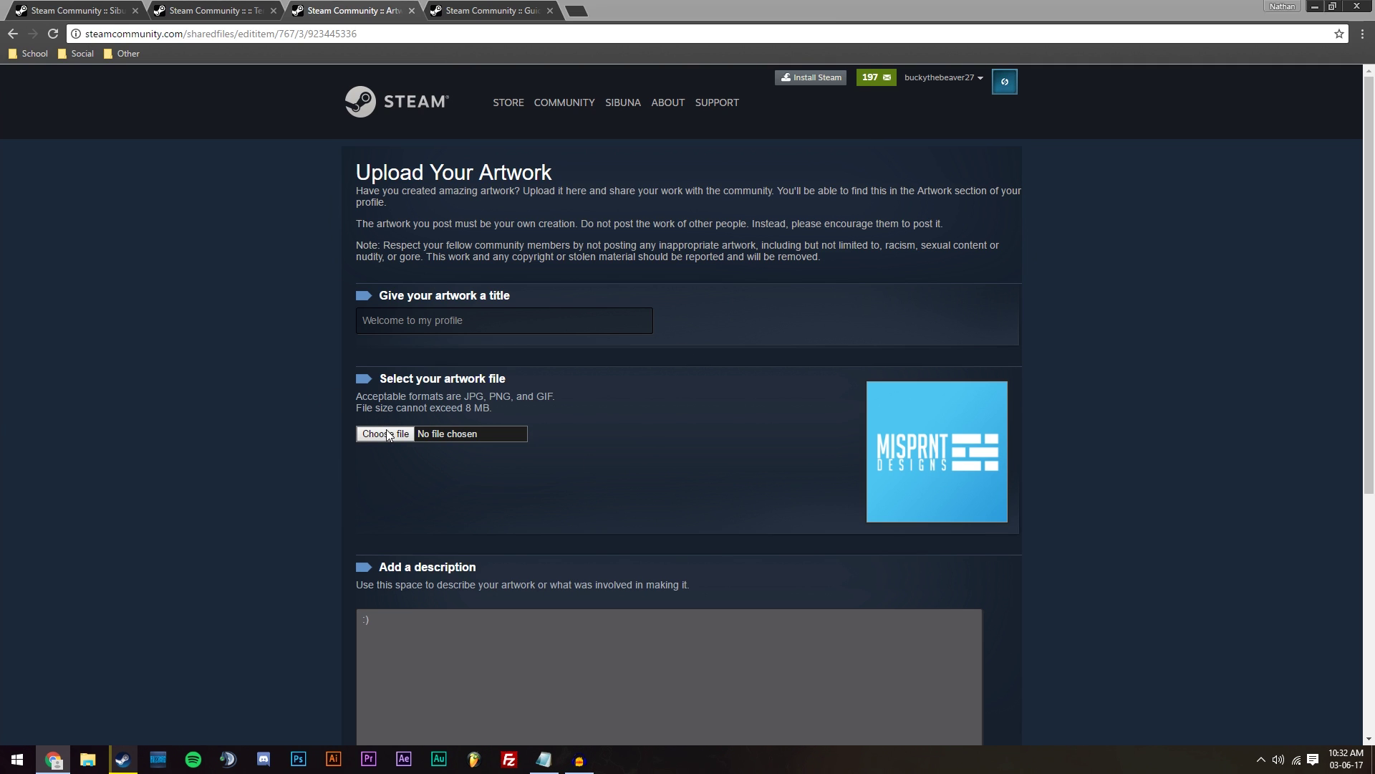
{"action": "left_click", "coordinate": [439, 34]}
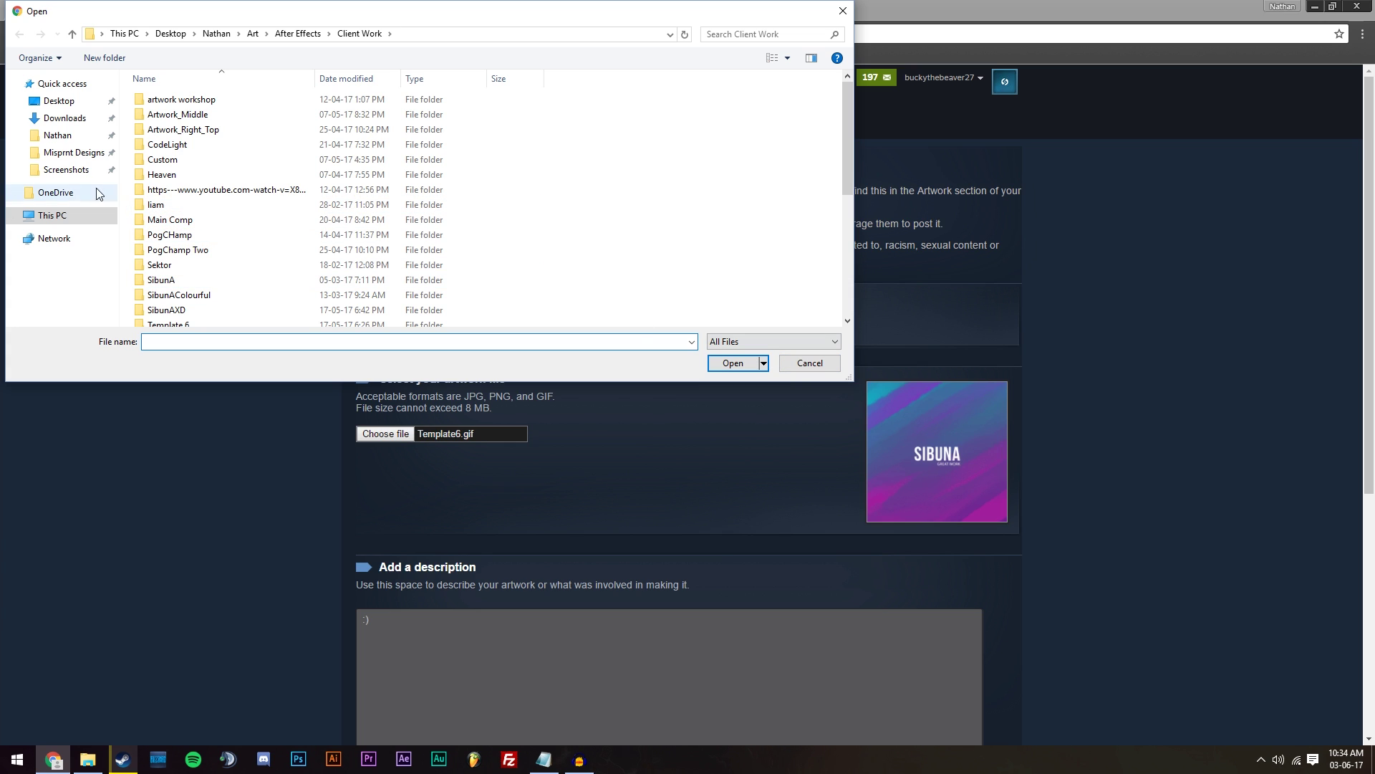
{"action": "left_click", "coordinate": [33, 135]}
{"action": "double_click", "coordinate": [181, 100]}
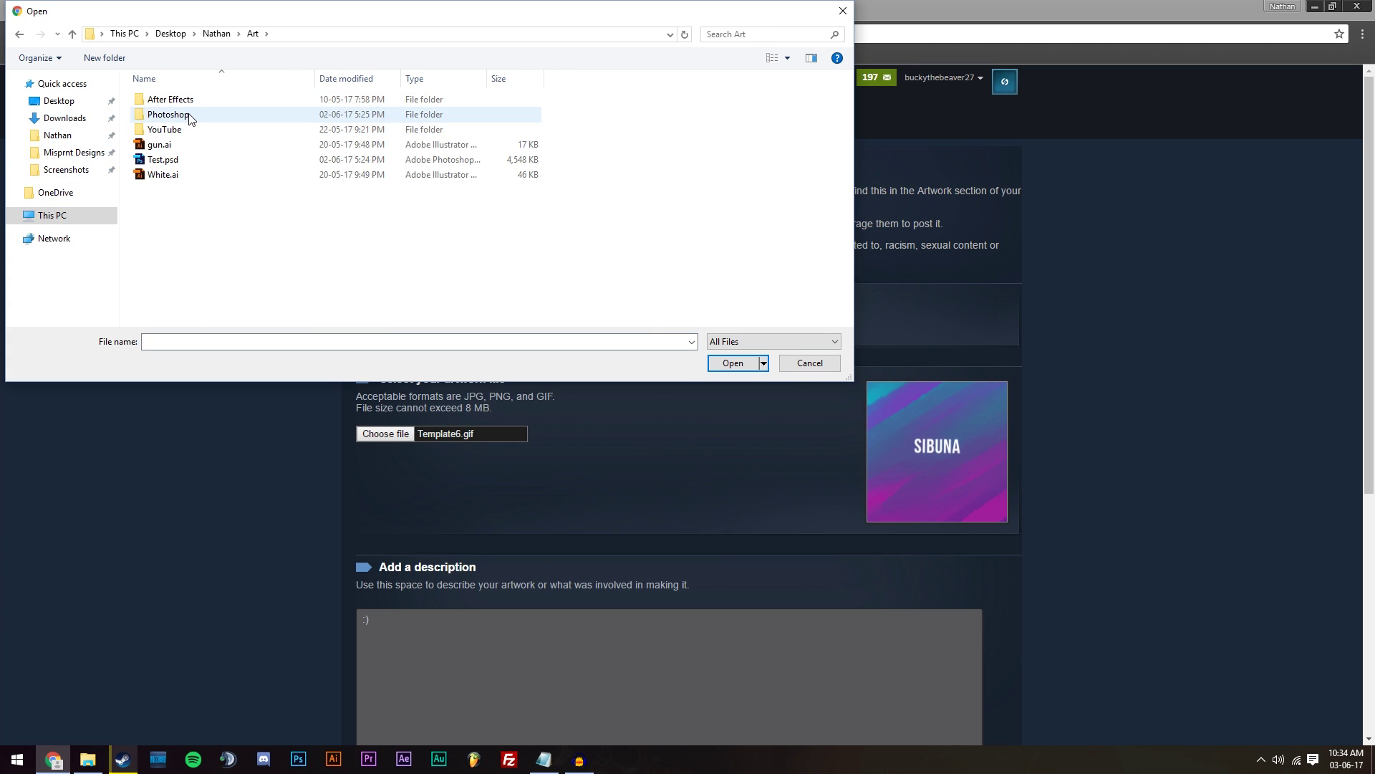
{"action": "double_click", "coordinate": [190, 119]}
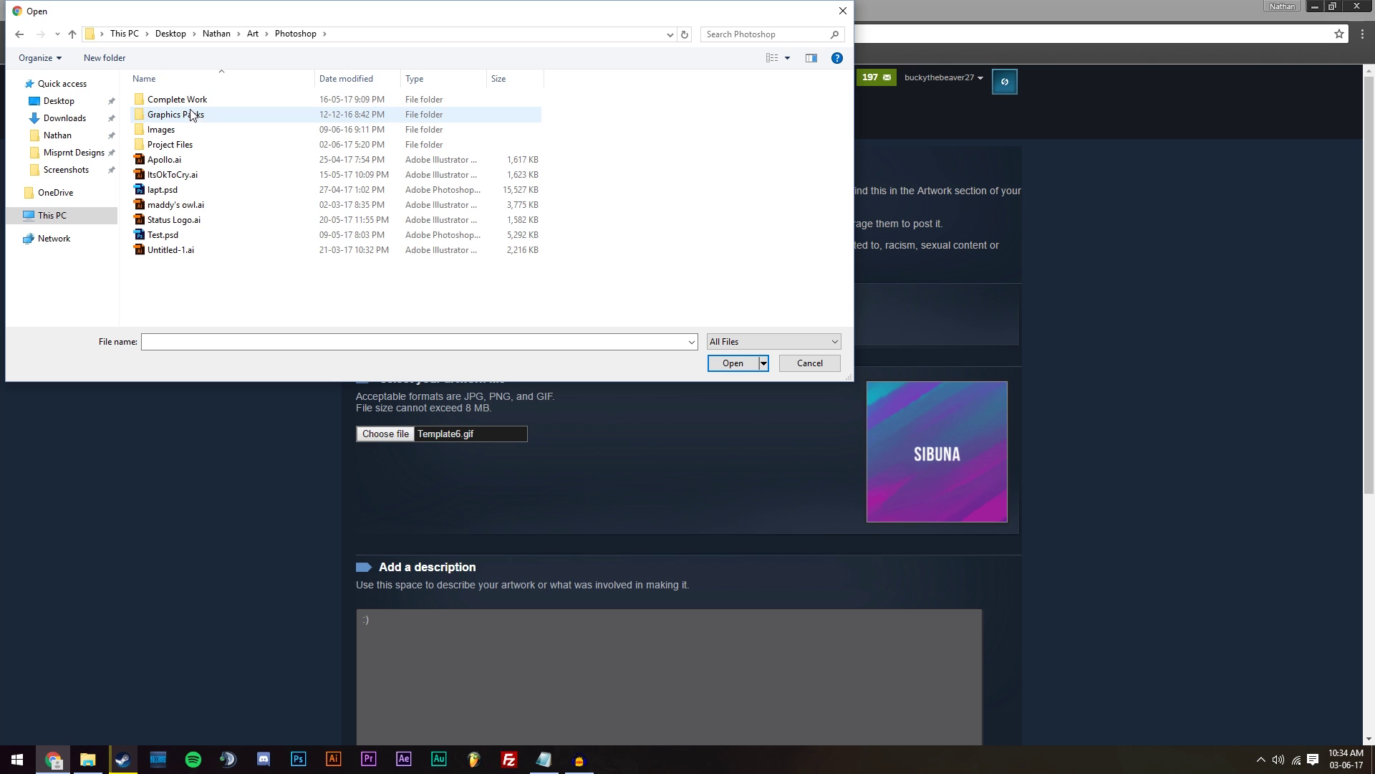
{"action": "double_click", "coordinate": [179, 99]}
{"action": "left_click", "coordinate": [283, 33]}
{"action": "left_click", "coordinate": [238, 34]}
{"action": "left_click", "coordinate": [252, 41]}
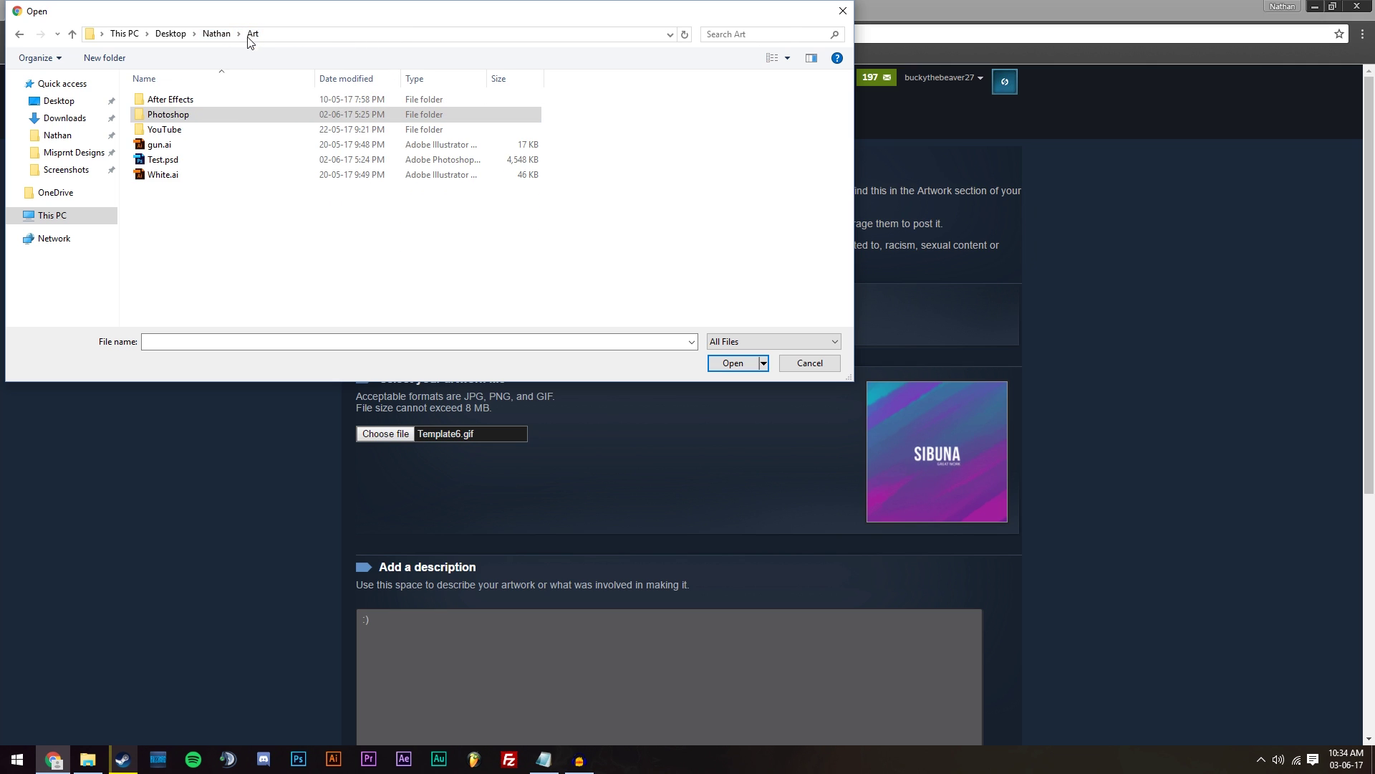
{"action": "double_click", "coordinate": [182, 101]}
{"action": "double_click", "coordinate": [185, 106]}
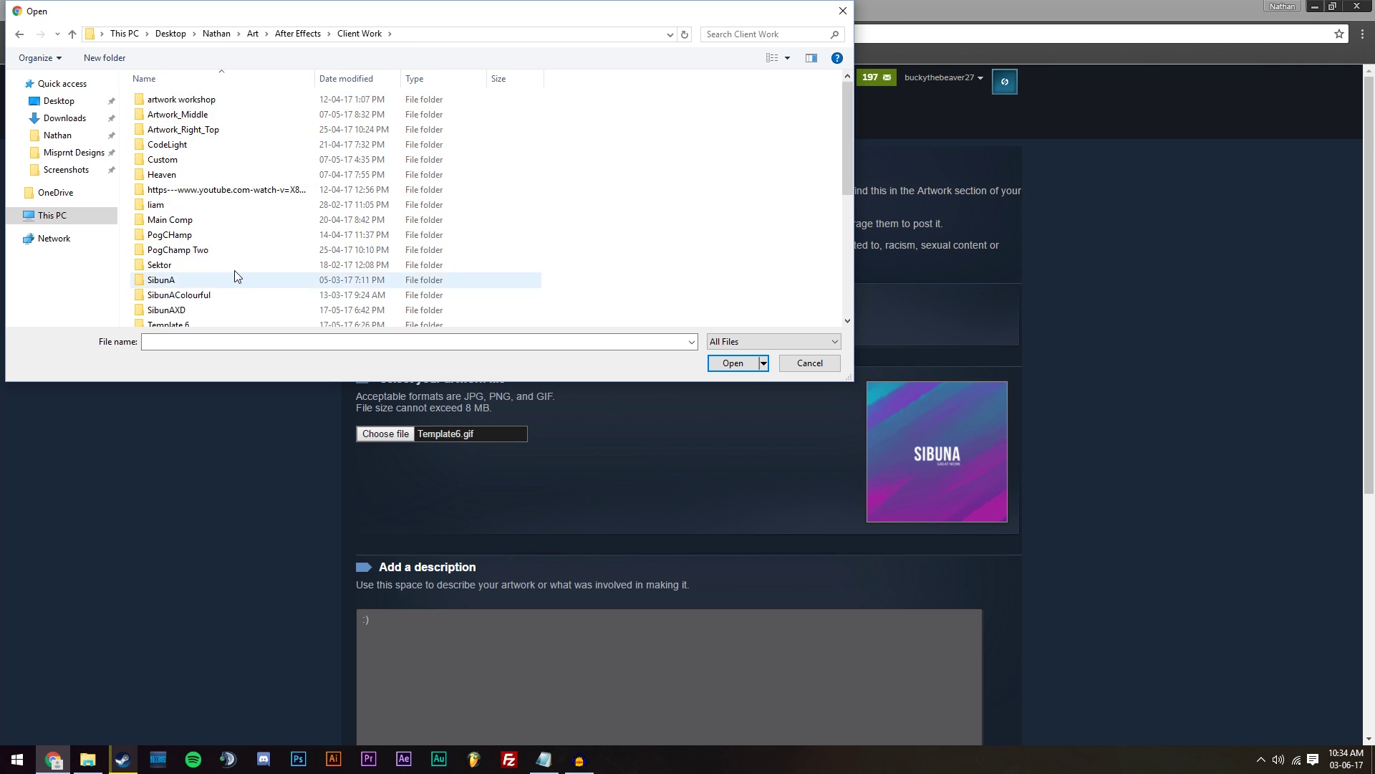
Step: Select Pogchamp-2.gif as the replacement image file
{"action": "scroll", "coordinate": [218, 258], "scroll_direction": "down", "scroll_amount": 5}
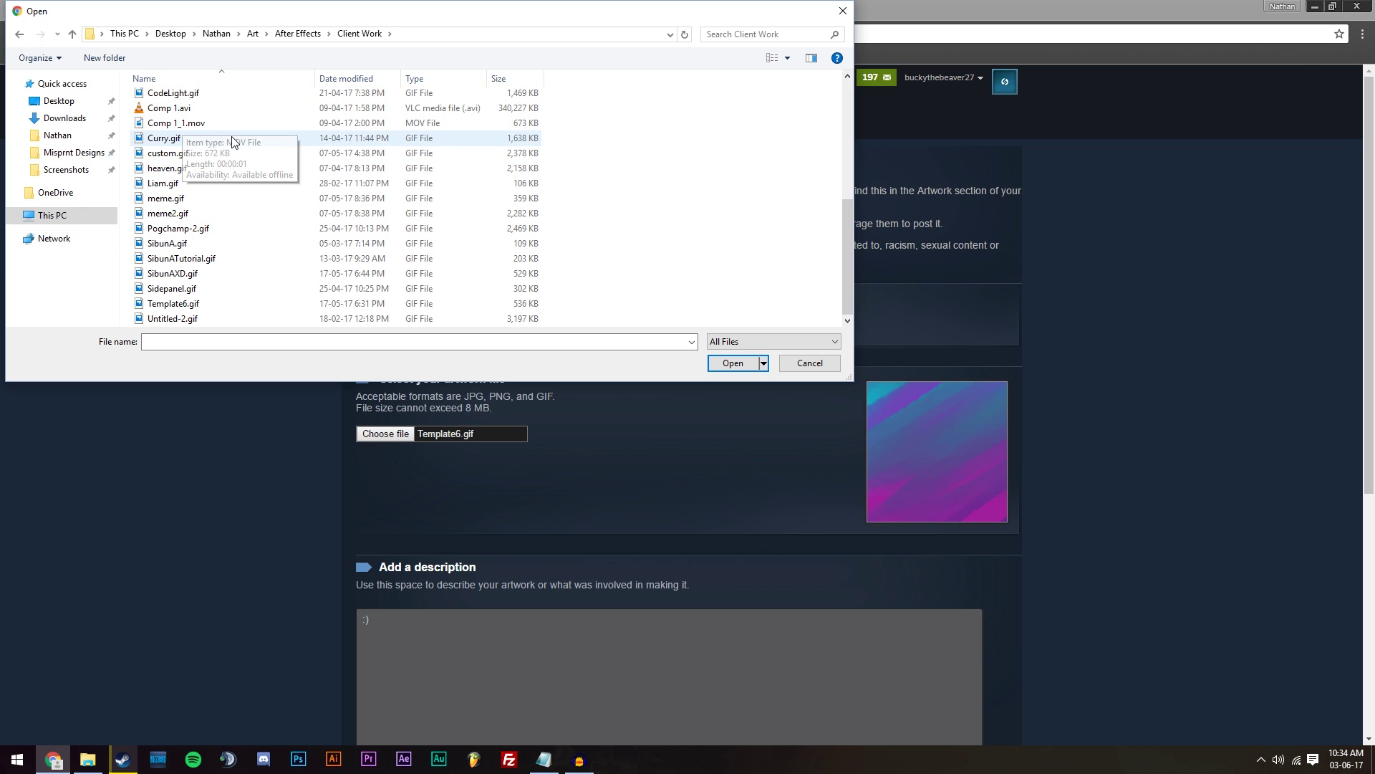
{"action": "left_click", "coordinate": [242, 242]}
{"action": "left_click", "coordinate": [253, 230]}
{"action": "left_click", "coordinate": [733, 362]}
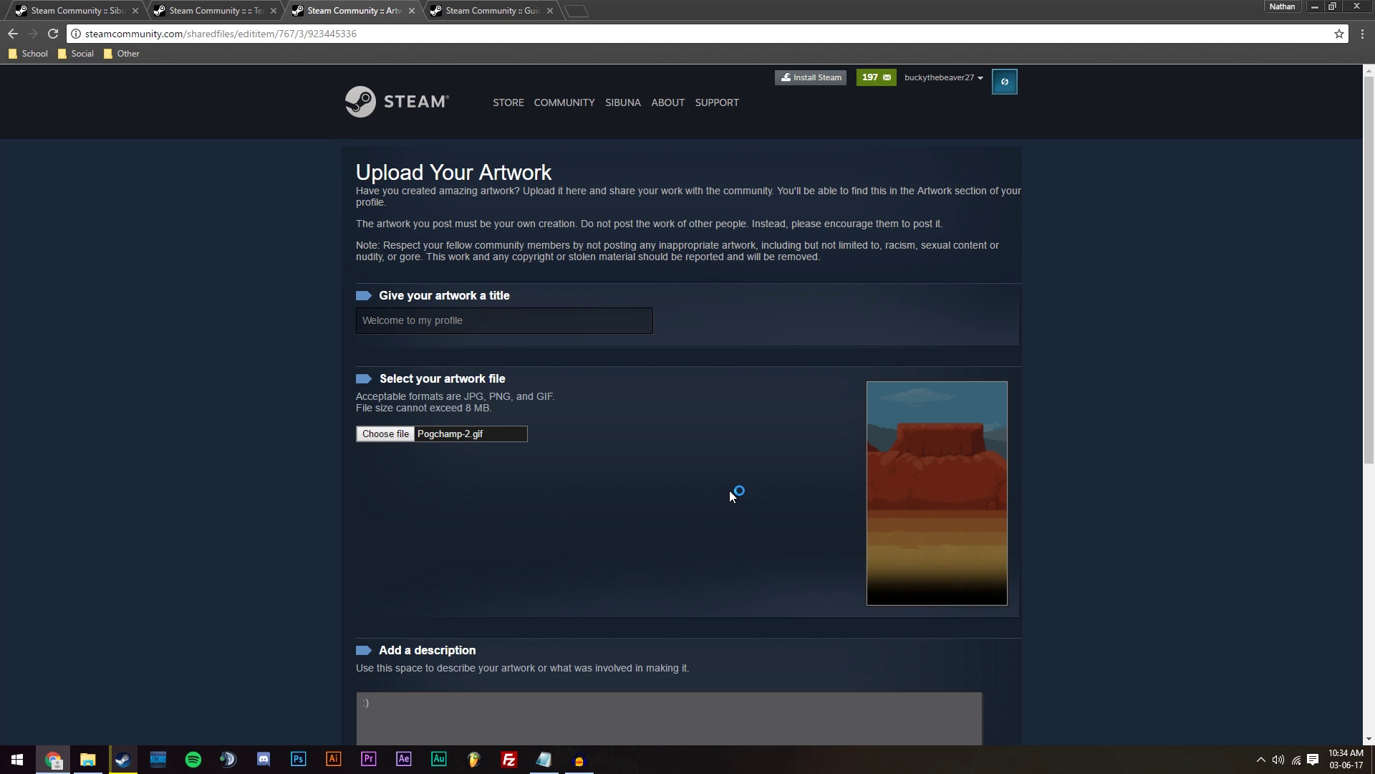
Step: Open the DevTools console and copy the guide's two-line image width/height snippet
{"action": "key", "text": "F12"}
{"action": "left_click", "coordinate": [642, 75]}
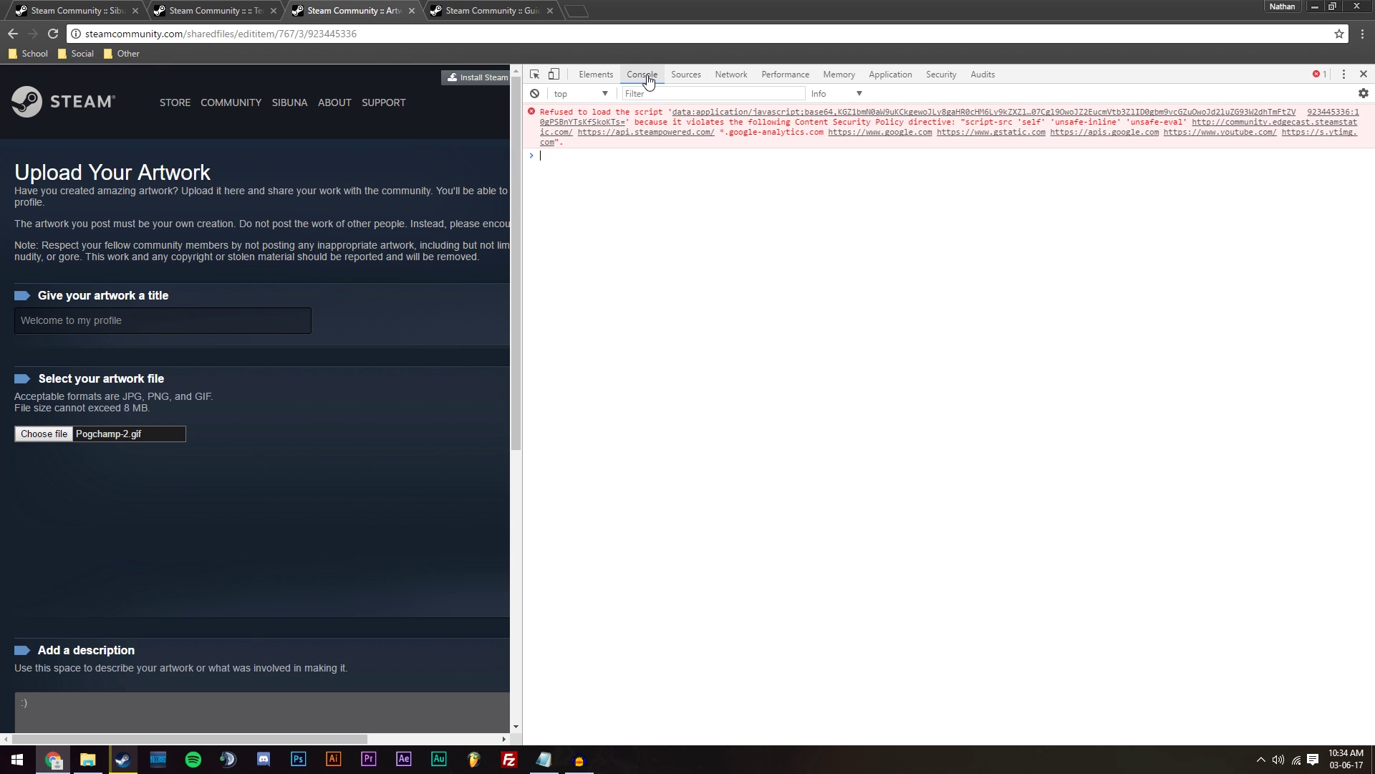
{"action": "left_click", "coordinate": [488, 10]}
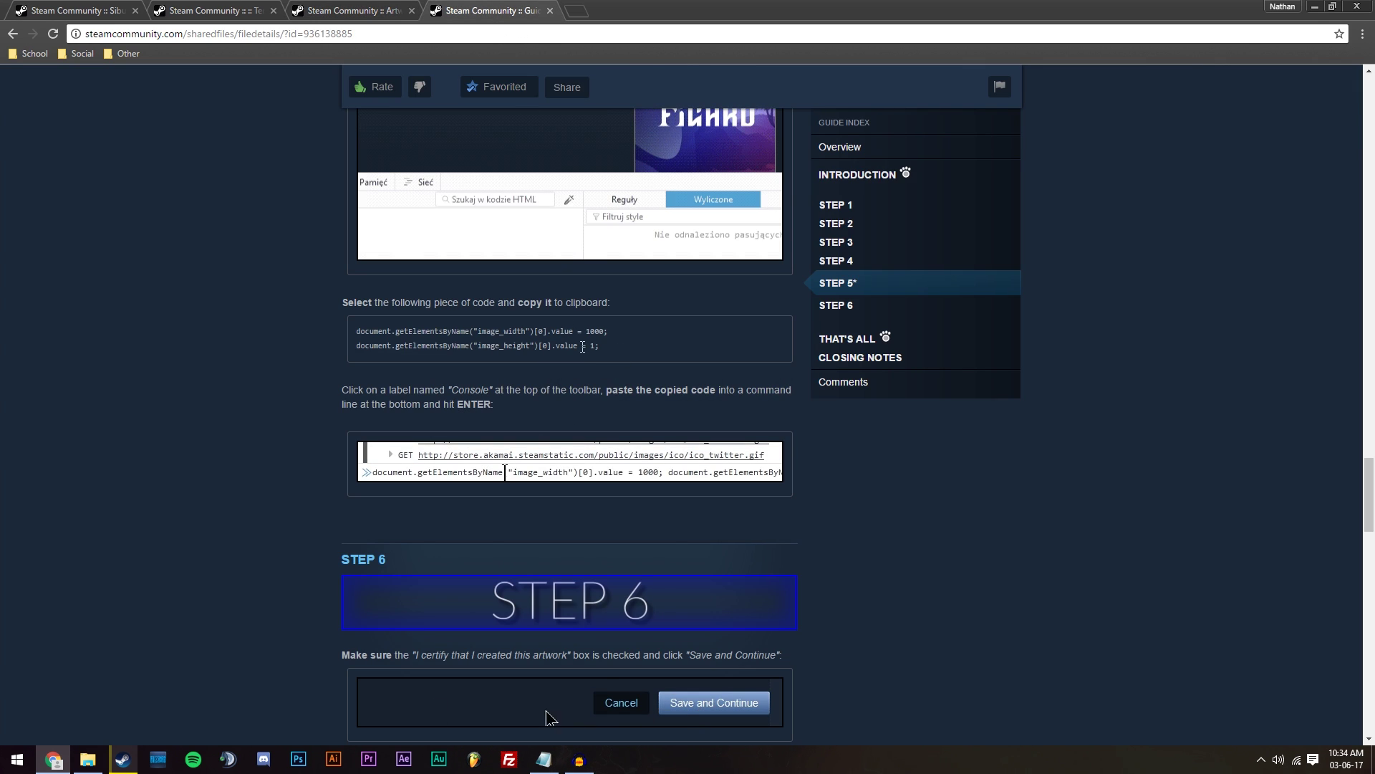
{"action": "left_click_drag", "start_coordinate": [602, 346], "coordinate": [340, 328]}
{"action": "key", "text": "ctrl+c"}
{"action": "key", "text": "ctrl+Page_Up"}
Step: Run the snippet in the console to set width 1000 and height 1, then close DevTools
{"action": "key", "text": "ctrl+v"}
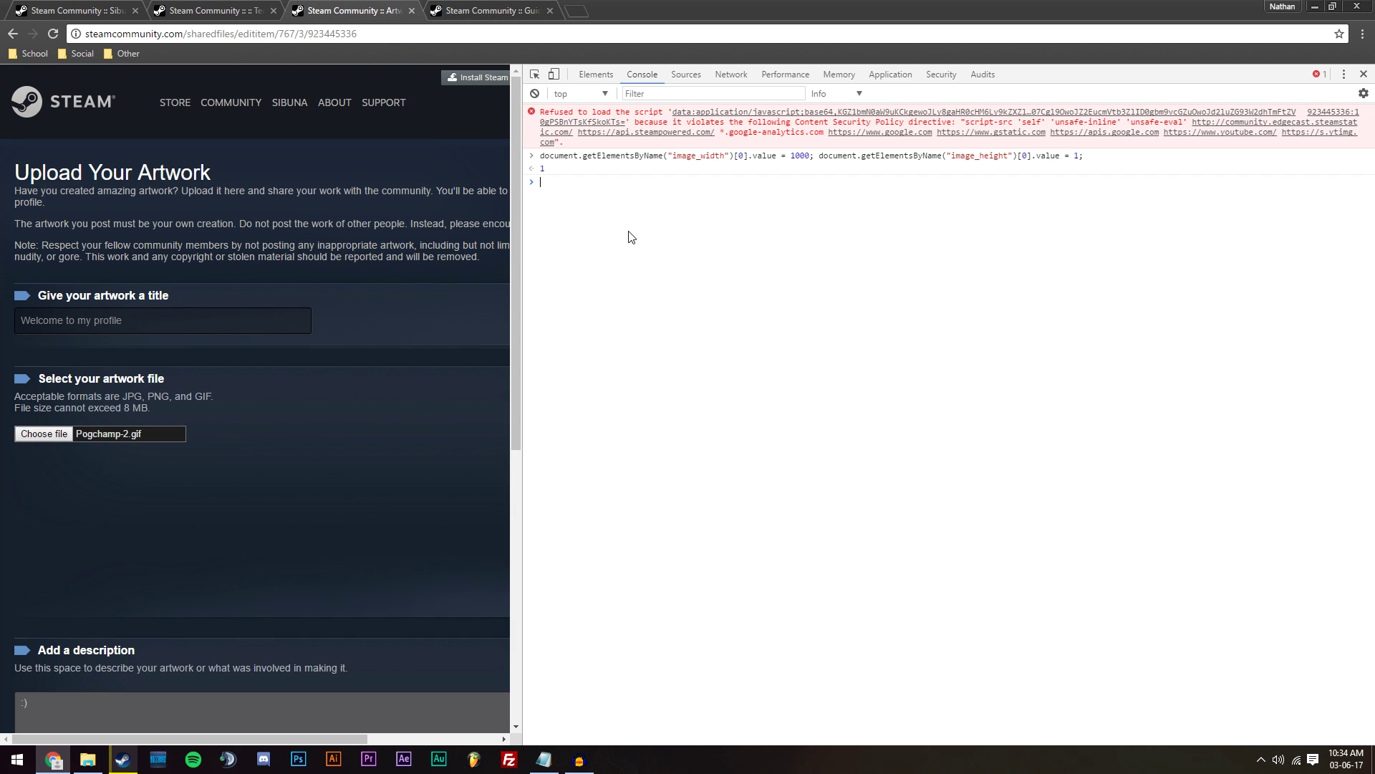
{"action": "left_click", "coordinate": [1364, 74]}
{"action": "scroll", "coordinate": [1139, 272], "scroll_direction": "down", "scroll_amount": 7}
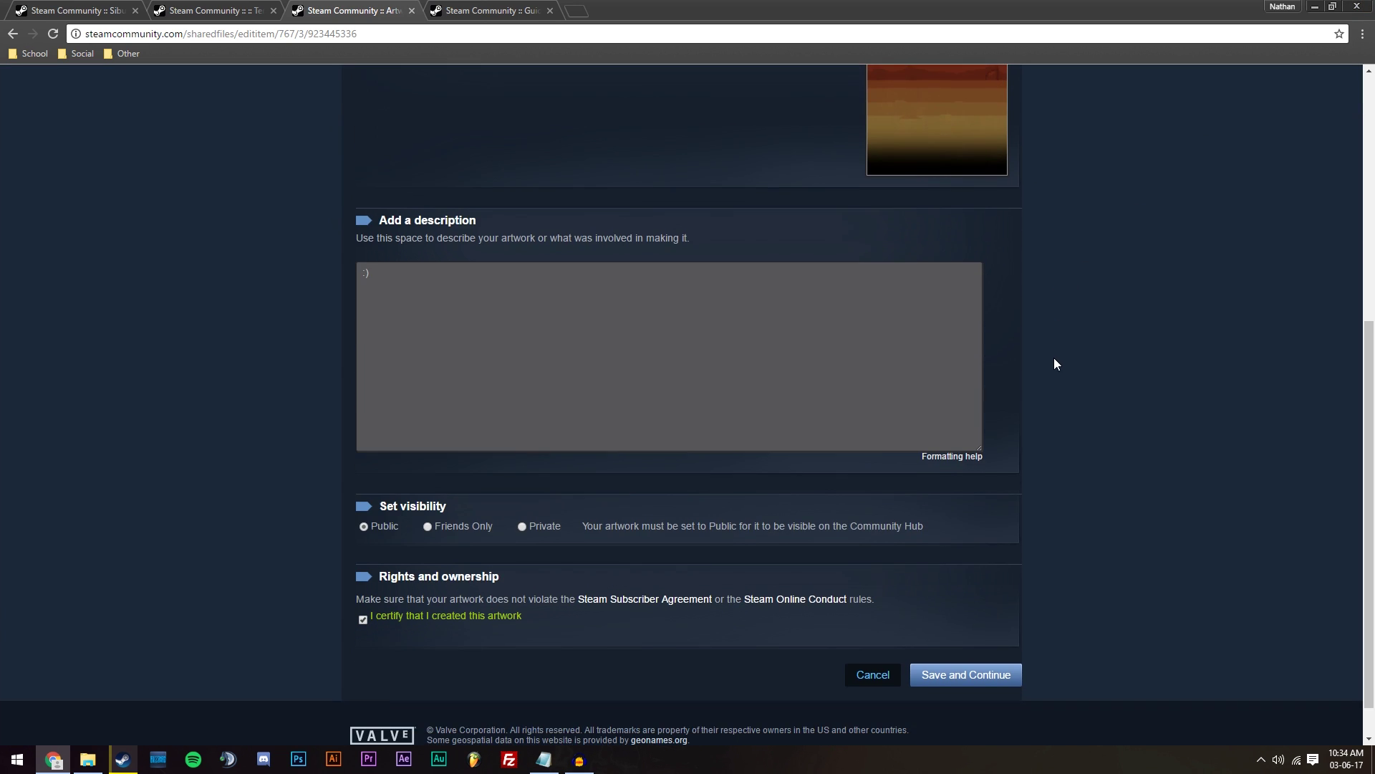
Step: Save the GIF edit and view the profile's Artwork Showcase showing the tall Pogchamp-2.gif
{"action": "left_click", "coordinate": [960, 632]}
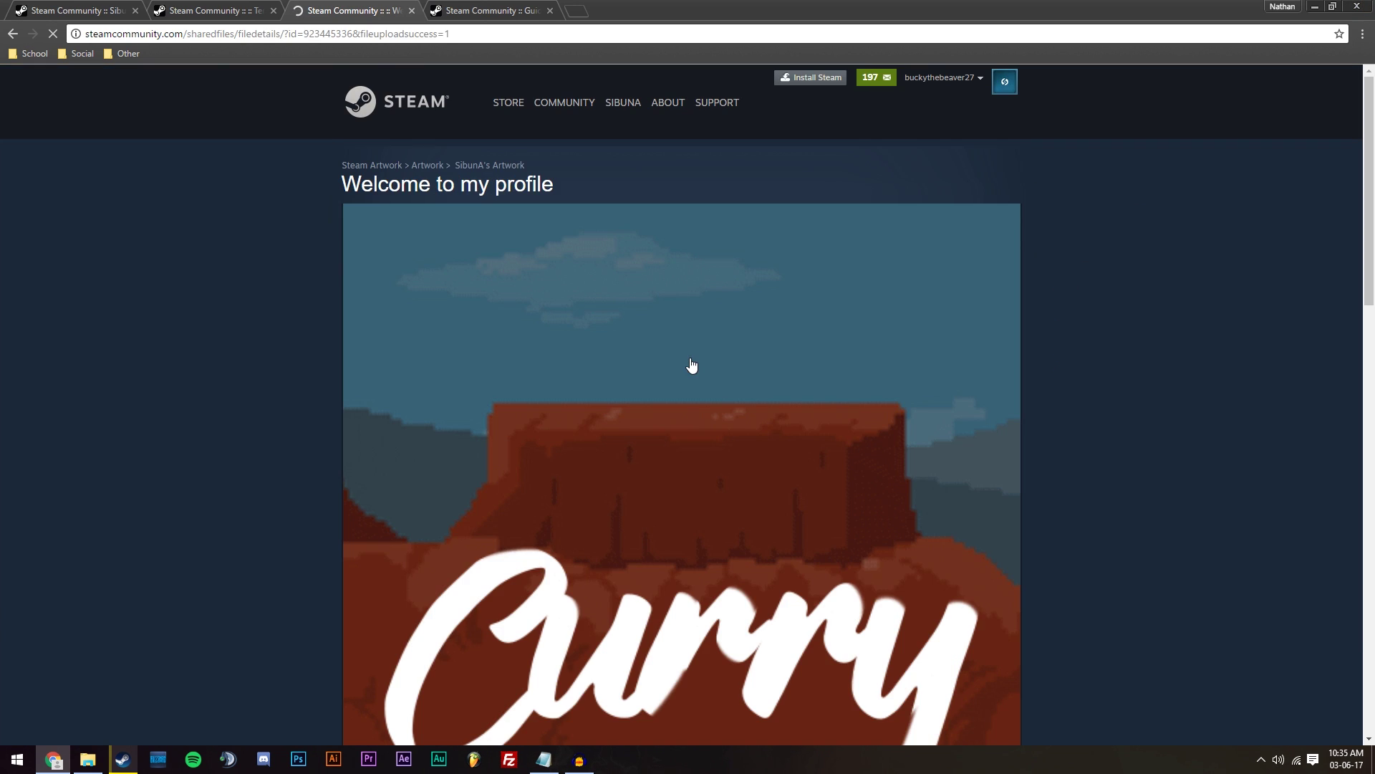
{"action": "mouse_move", "coordinate": [642, 103]}
{"action": "left_click", "coordinate": [638, 141]}
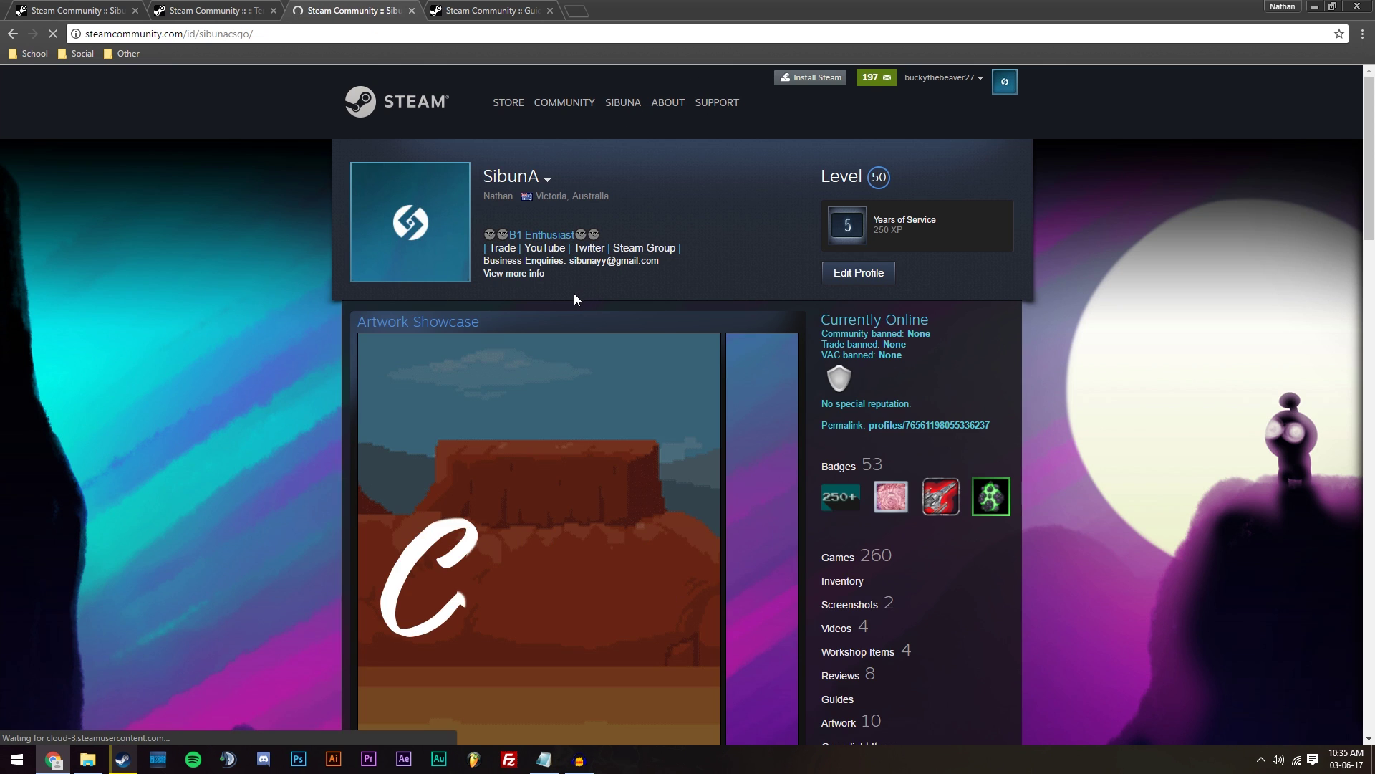
{"action": "scroll", "coordinate": [574, 293], "scroll_direction": "down", "scroll_amount": 6}
{"action": "scroll", "coordinate": [485, 281], "scroll_direction": "up", "scroll_amount": 4}
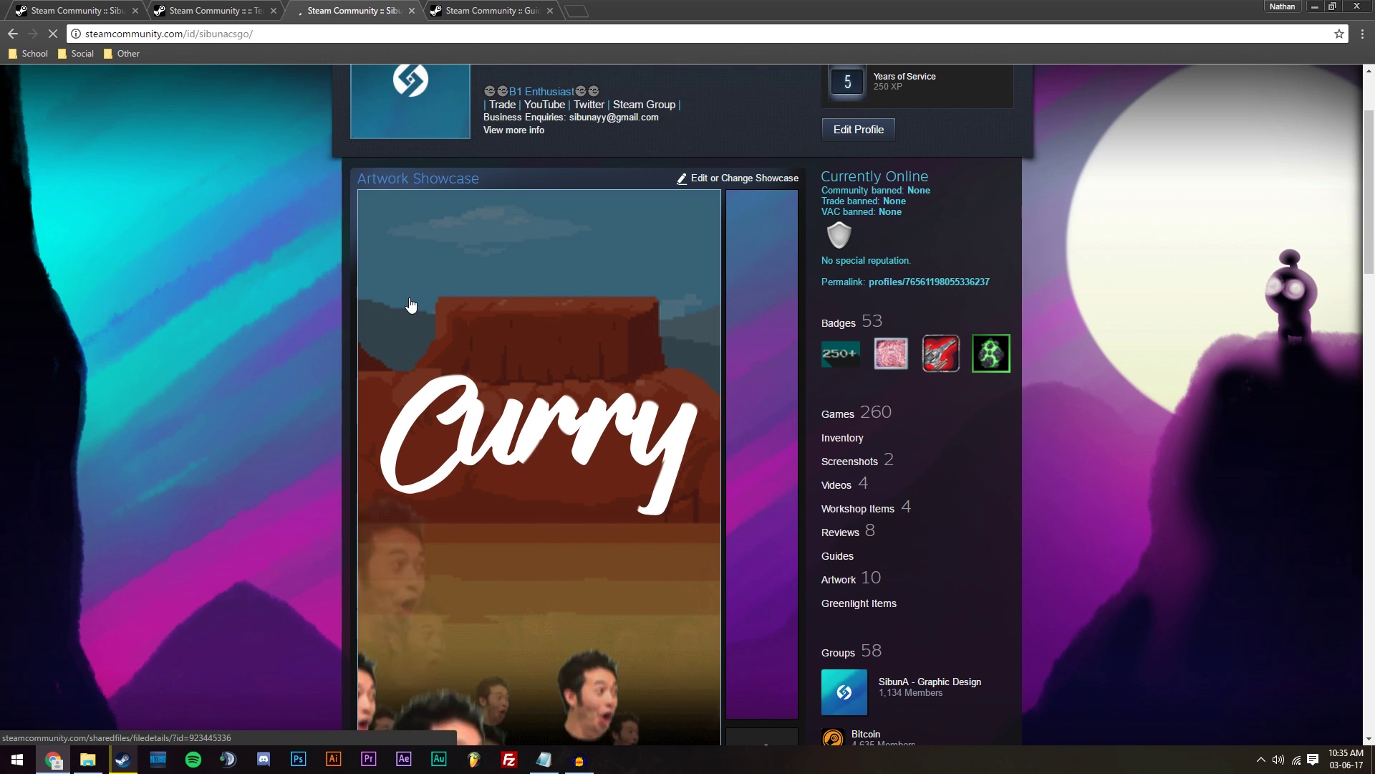
{"action": "scroll", "coordinate": [411, 304], "scroll_direction": "down", "scroll_amount": 4}
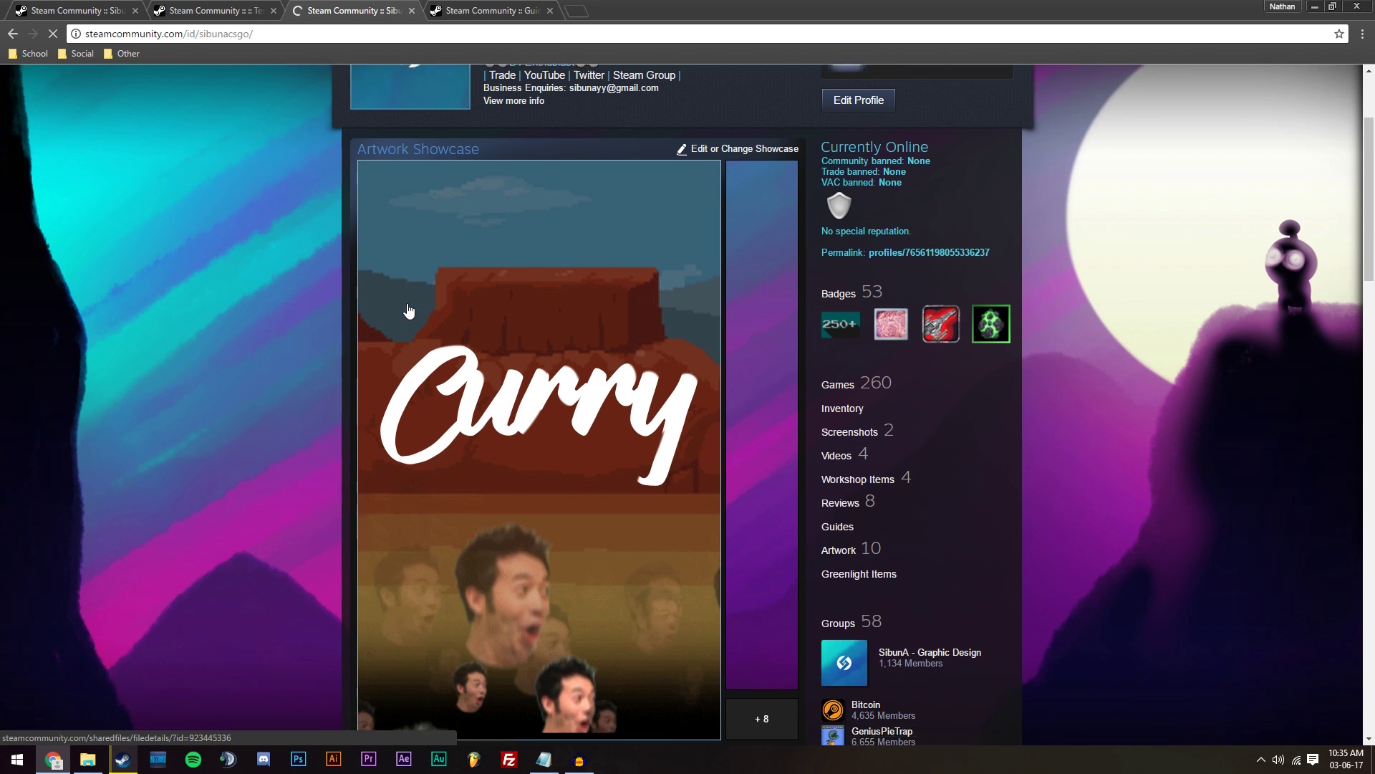
{"action": "scroll", "coordinate": [416, 279], "scroll_direction": "up", "scroll_amount": 2}
{"action": "scroll", "coordinate": [416, 279], "scroll_direction": "up", "scroll_amount": 2}
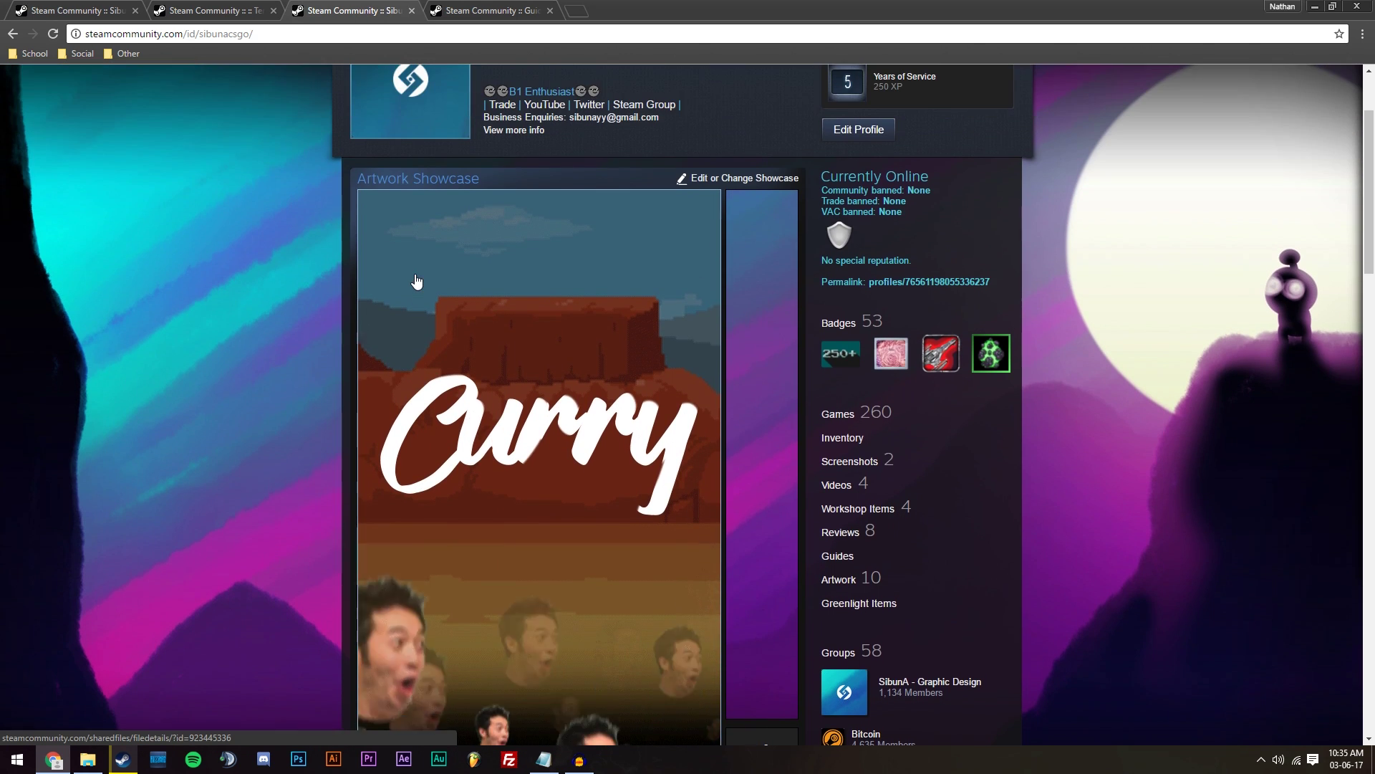